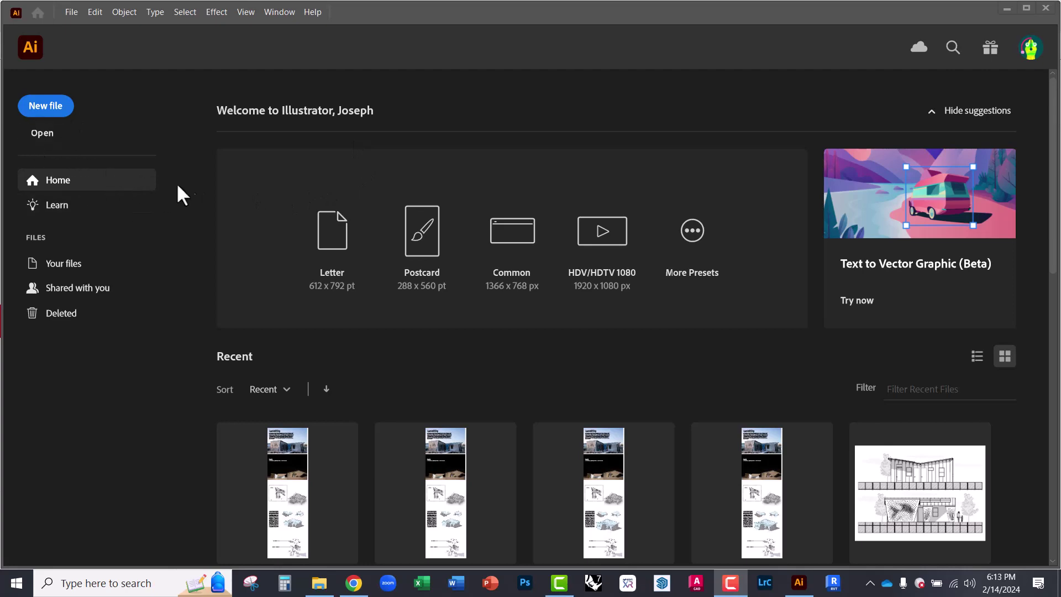
- Start a new document from the recent 1920 × 1080 pt preset
click(32, 107)
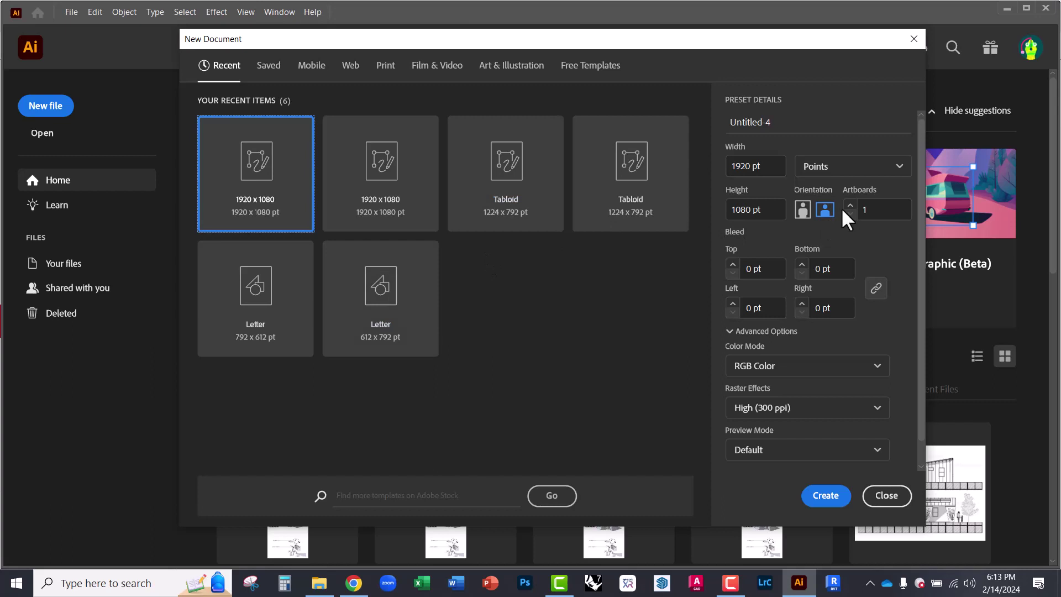
- Create the 1920 × 1080 pt document, then collapse and re-expand the Text to Vector Graphic settings
click(824, 498)
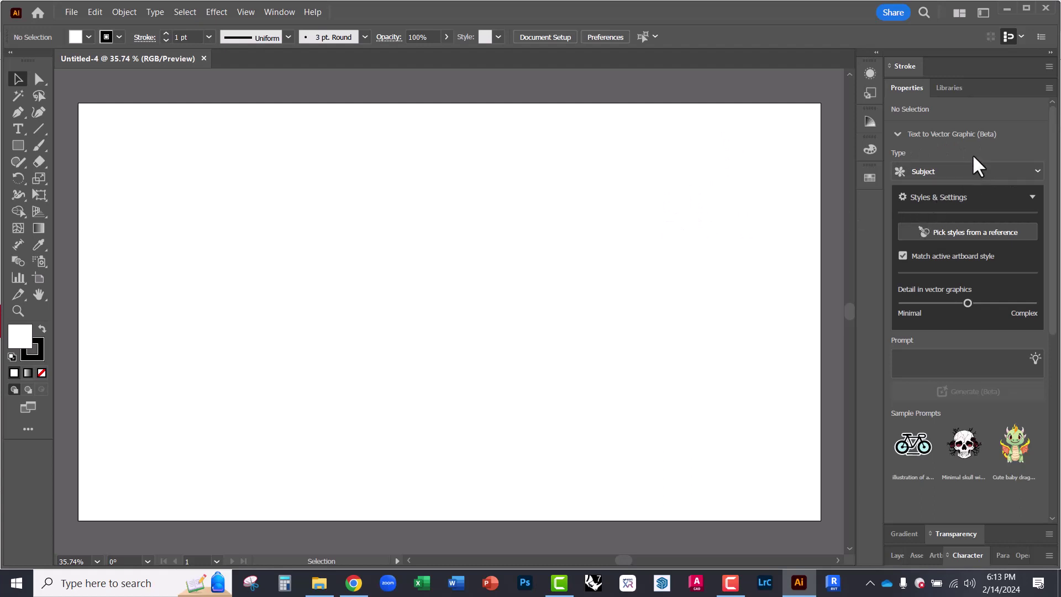
click(897, 133)
click(897, 133)
- Draw a 1001 × 920 pt rectangle and move it right and down on the artboard
click(20, 142)
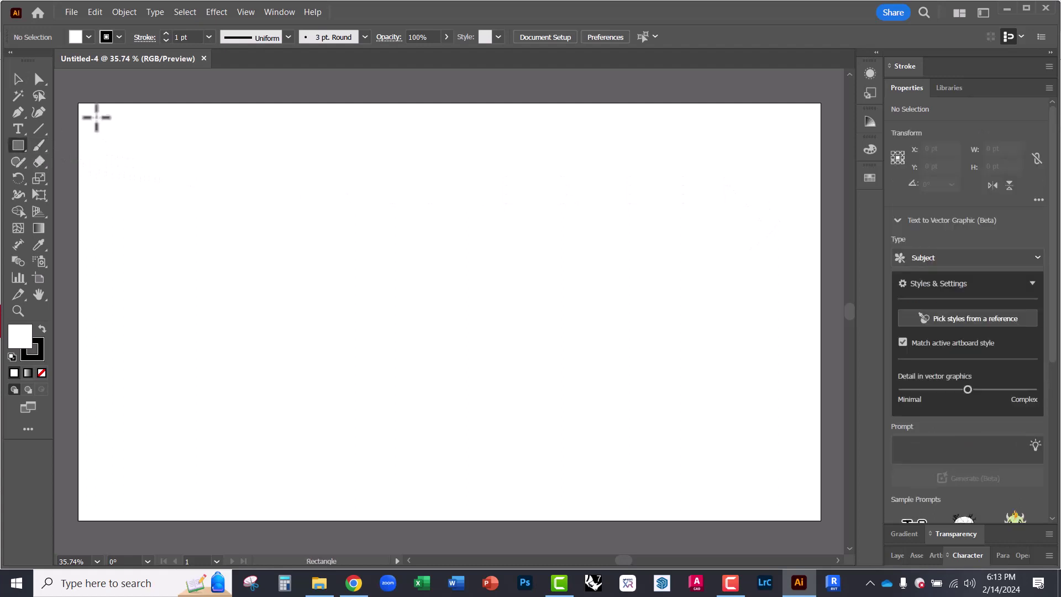
drag(81, 107, 467, 461)
click(18, 79)
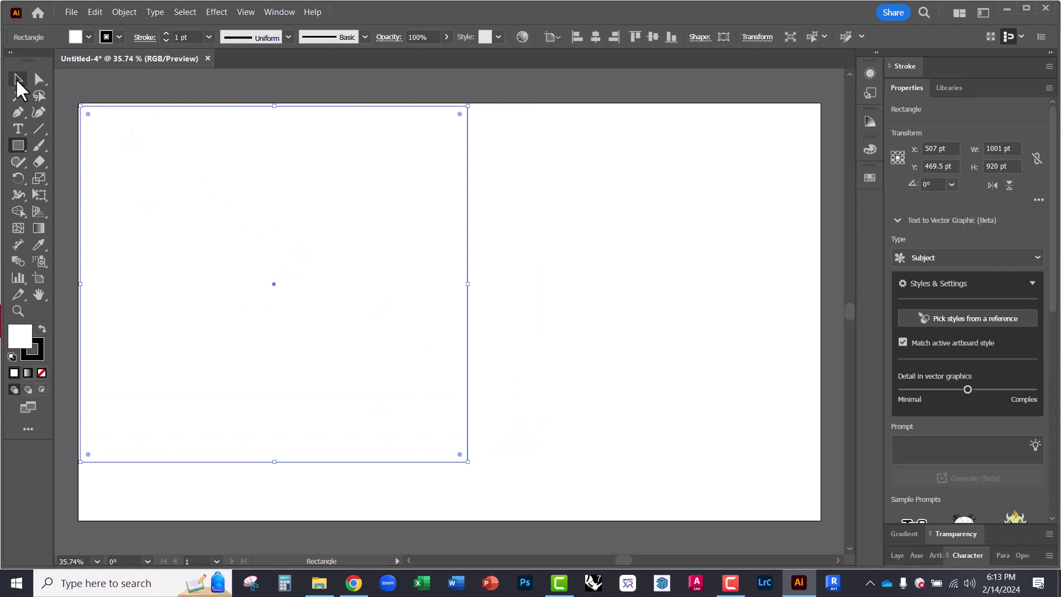
drag(178, 201, 293, 237)
- Reselect the rectangle and bring up the Text to Vector Graphic type choices
click(635, 254)
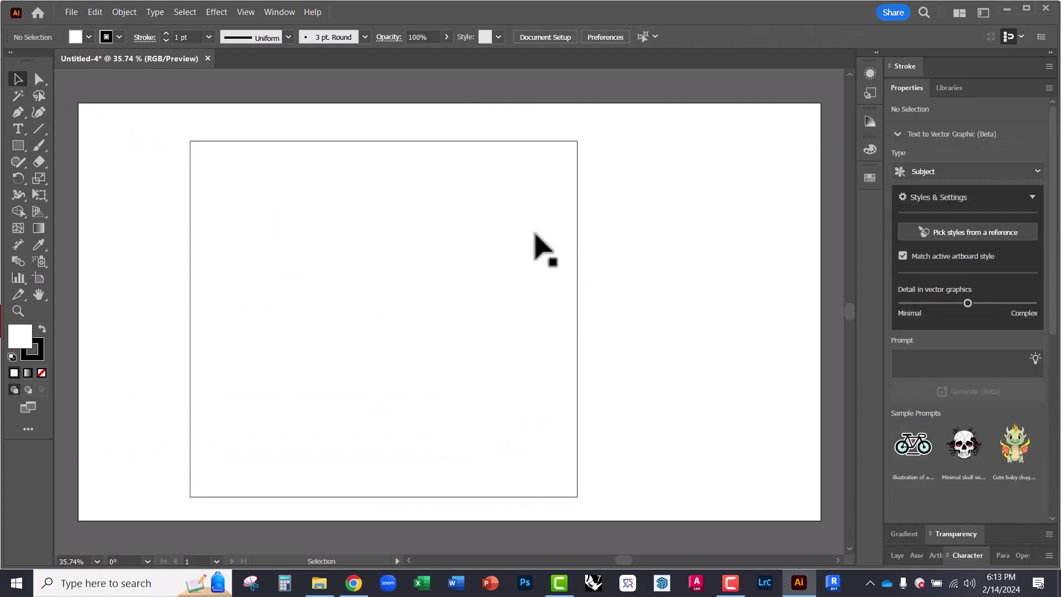
click(541, 249)
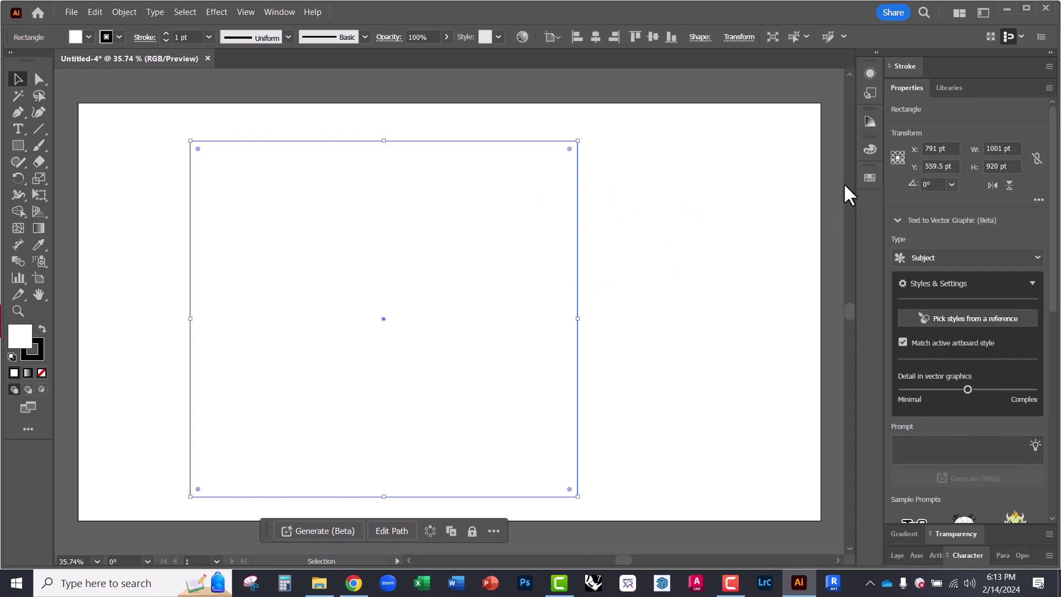
click(586, 239)
click(566, 209)
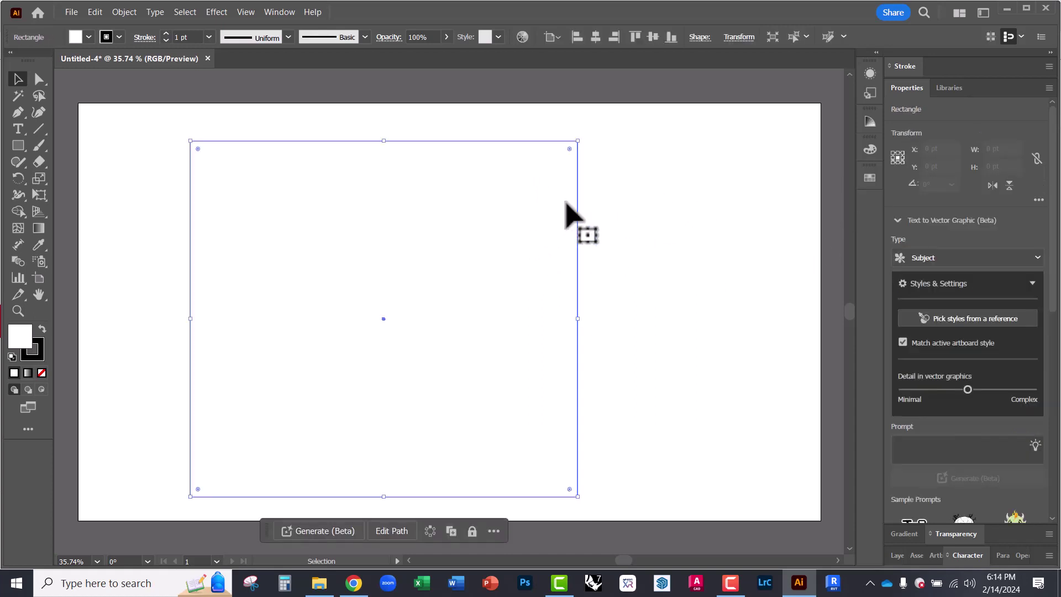
click(953, 257)
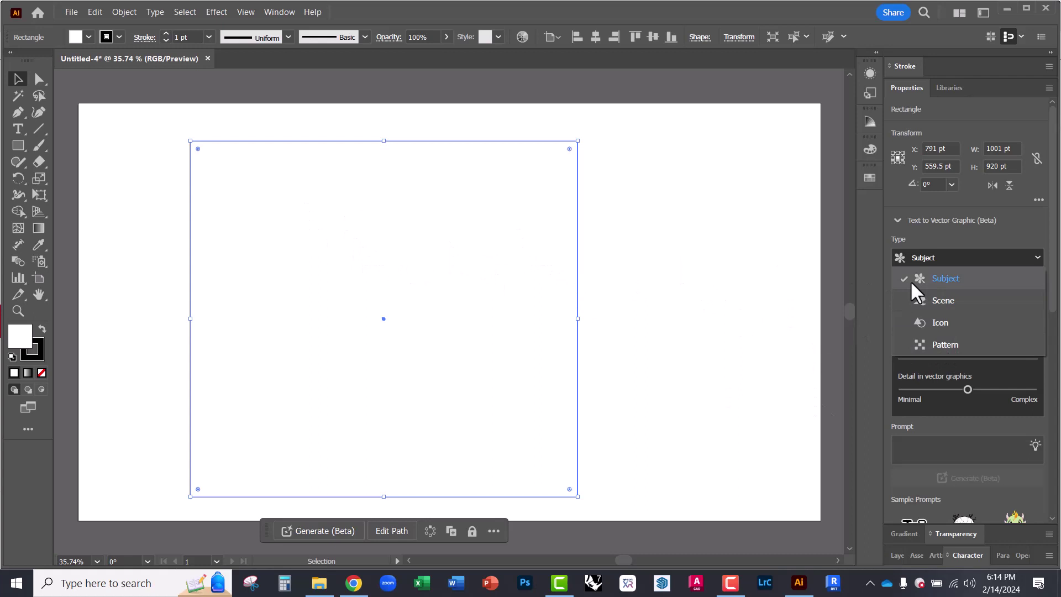
- Generate a Subject graphic from the prompt 'man standing with shovel' in the rectangle
click(646, 271)
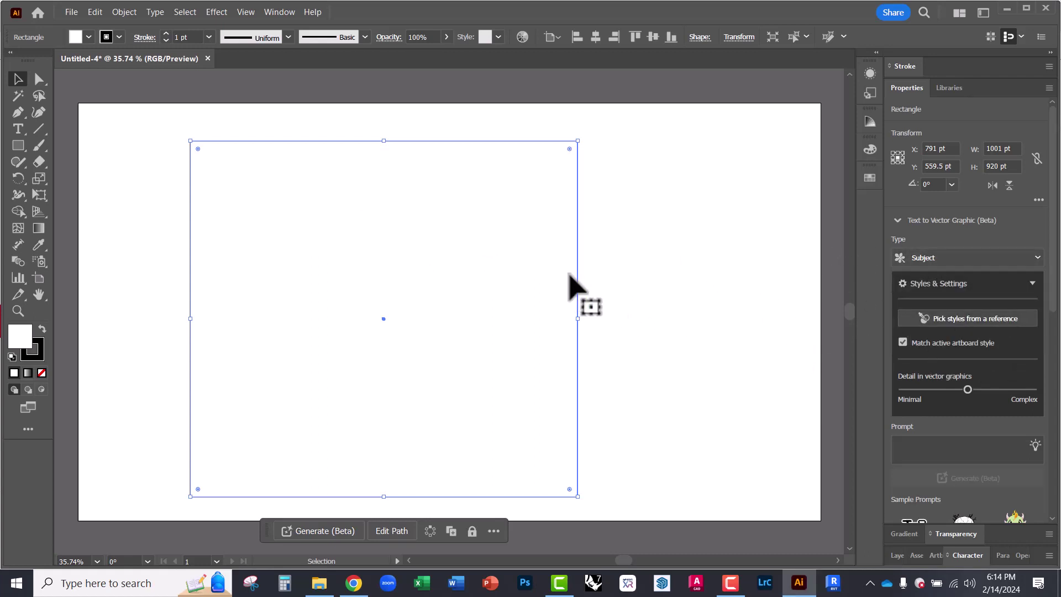
click(924, 446)
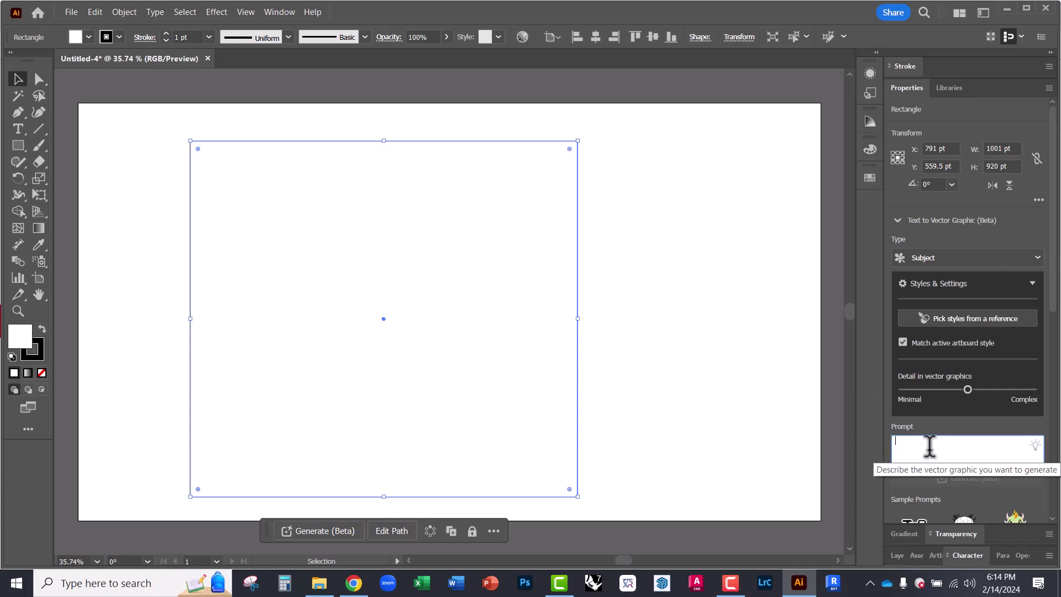
text(man standing)
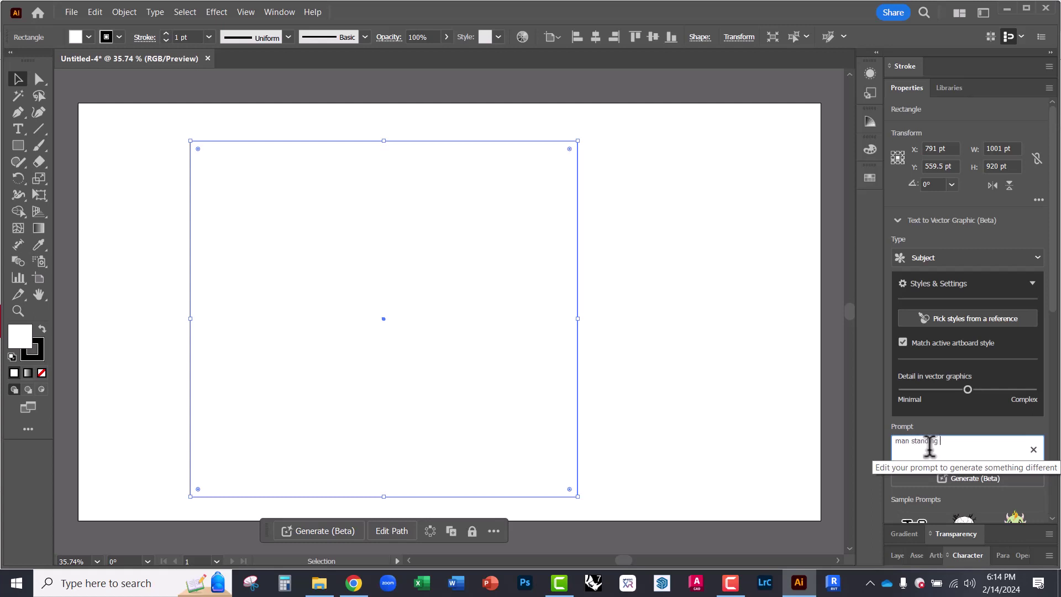
text( with shovel)
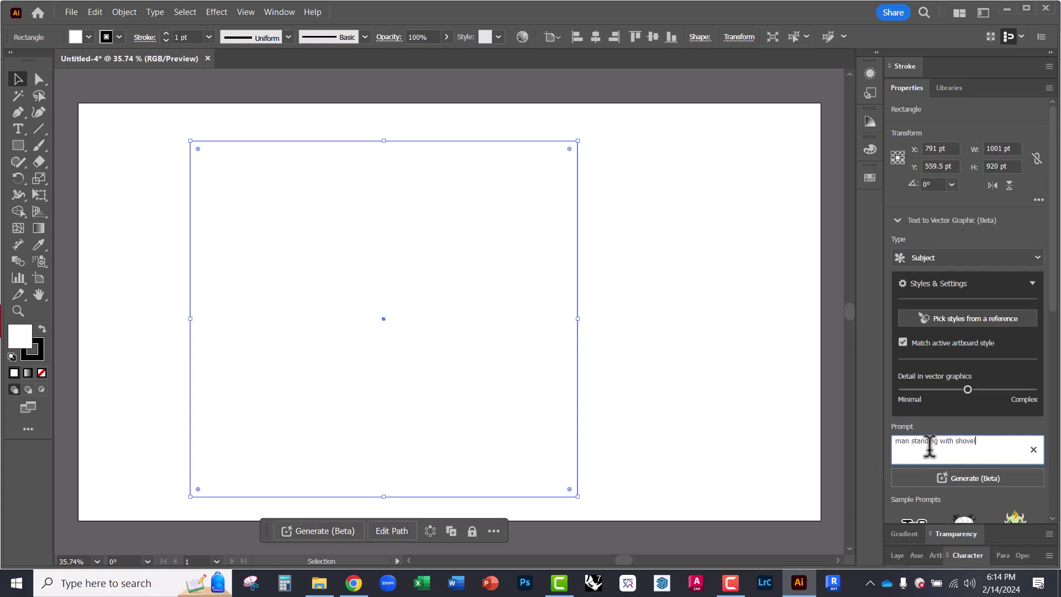
key(Return)
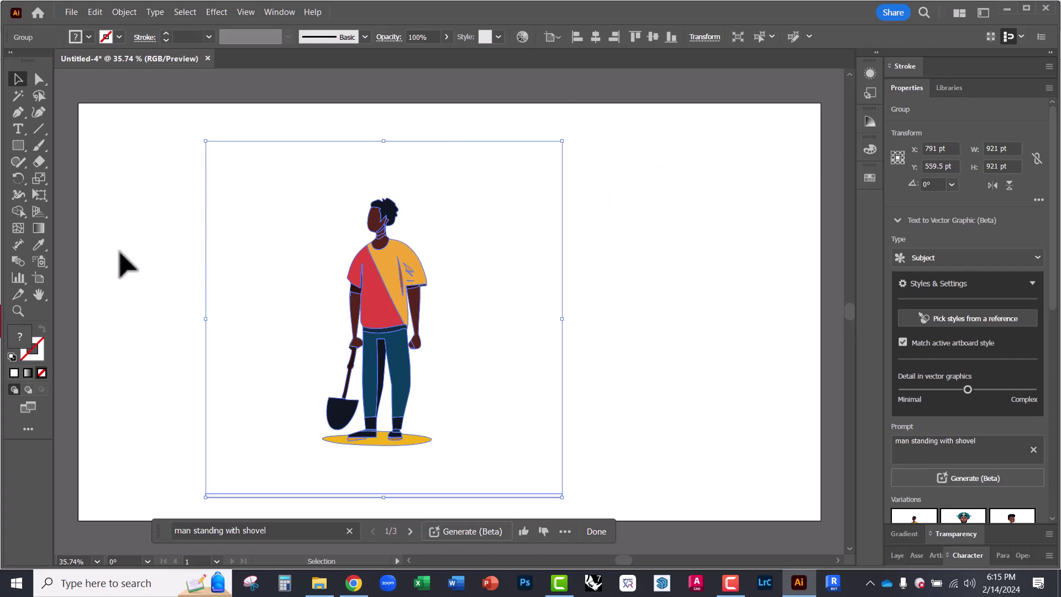
- Compare the generated variations and keep the third one
scroll(942, 452, down, 5)
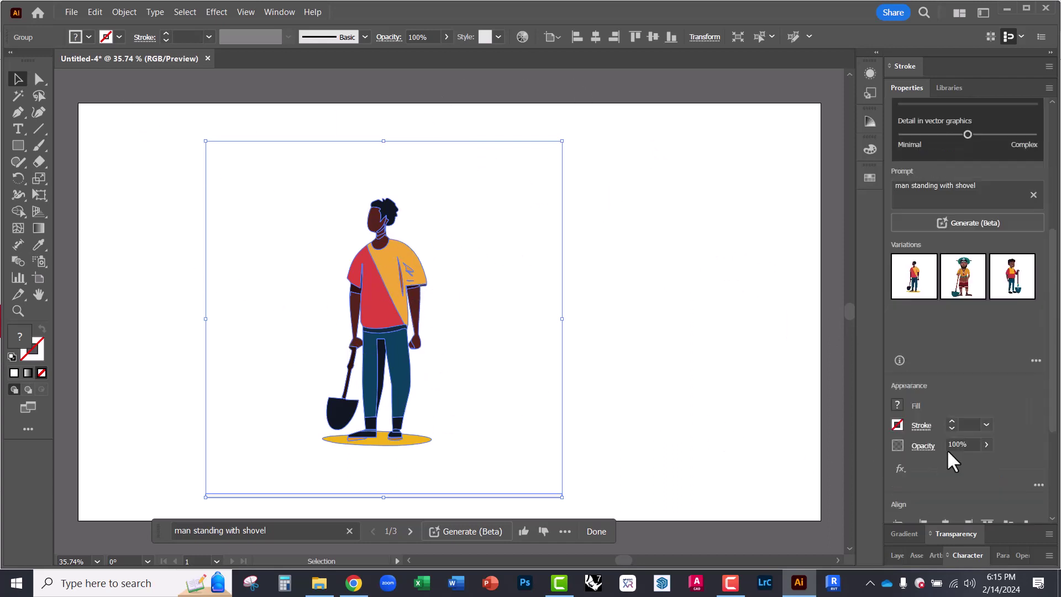
click(963, 282)
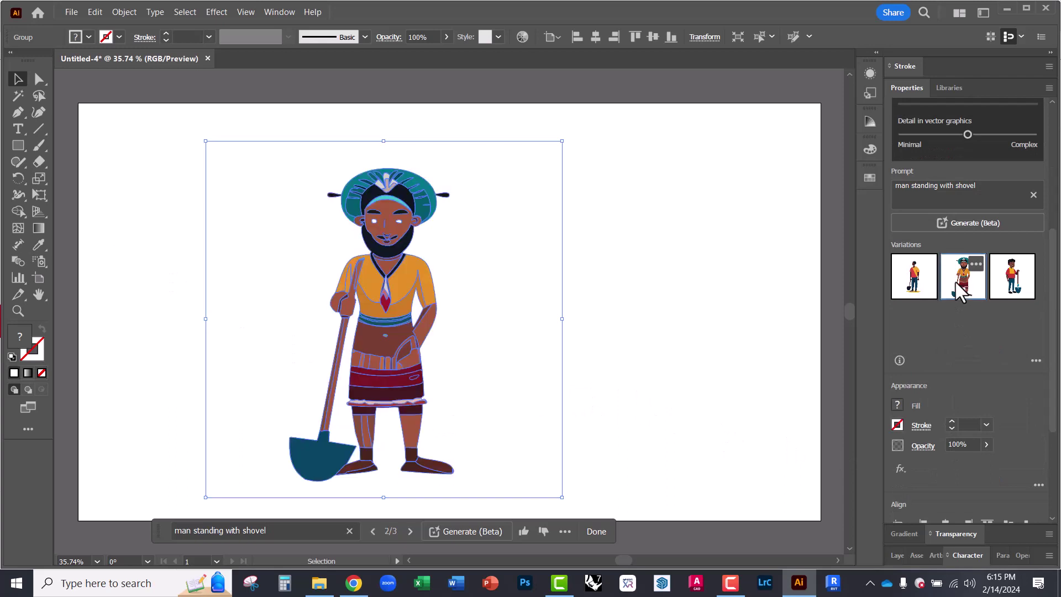
click(1005, 286)
click(635, 292)
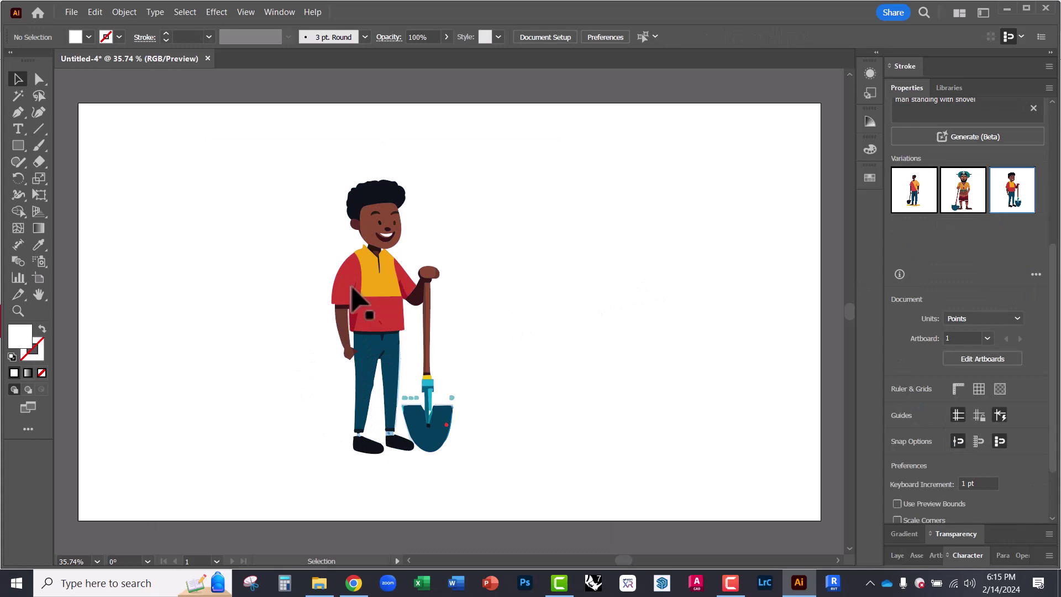
click(358, 301)
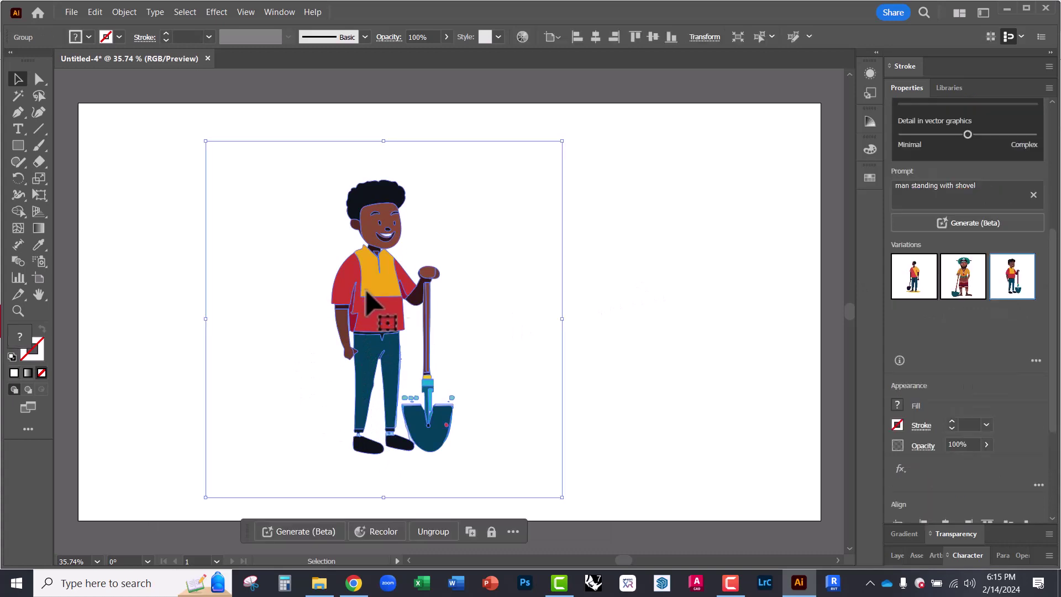
click(680, 339)
- Pull the yellow vest's top-left corner point upward into a pointed collar
click(423, 310)
click(38, 80)
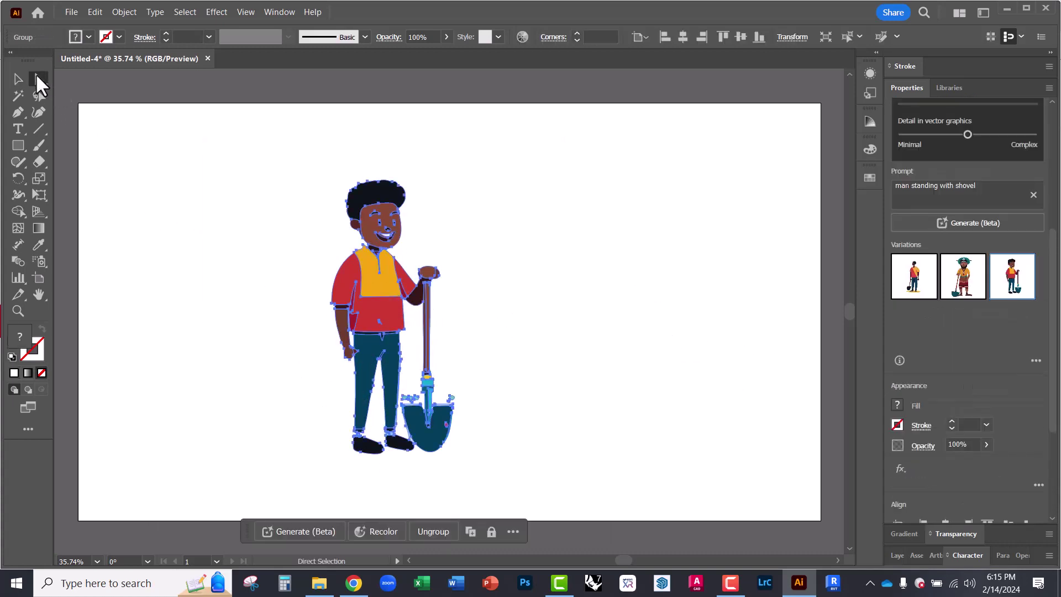
click(374, 276)
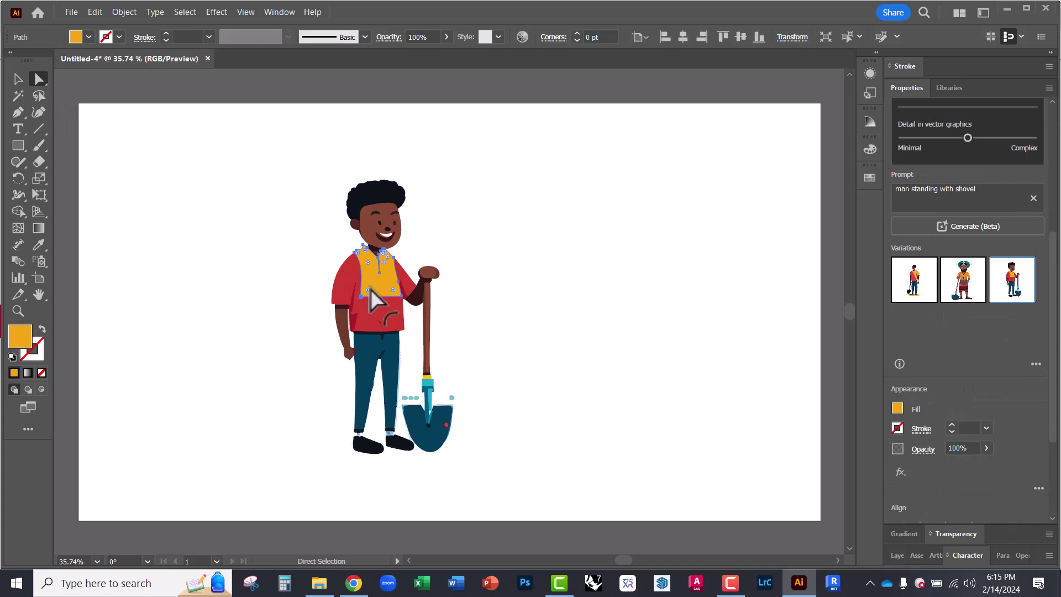
key(ctrl+1)
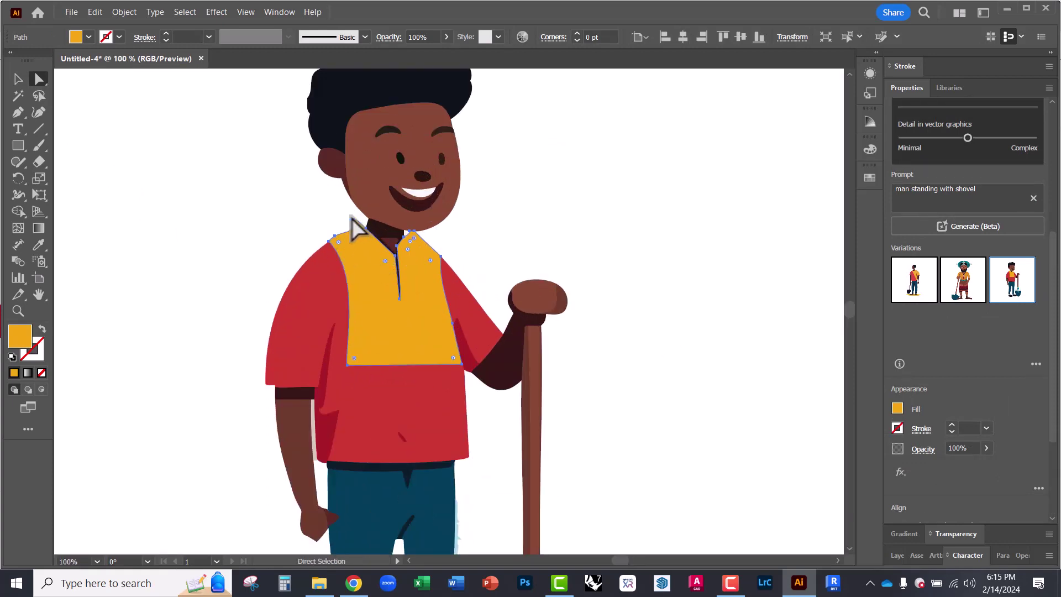
click(355, 220)
click(365, 227)
click(356, 220)
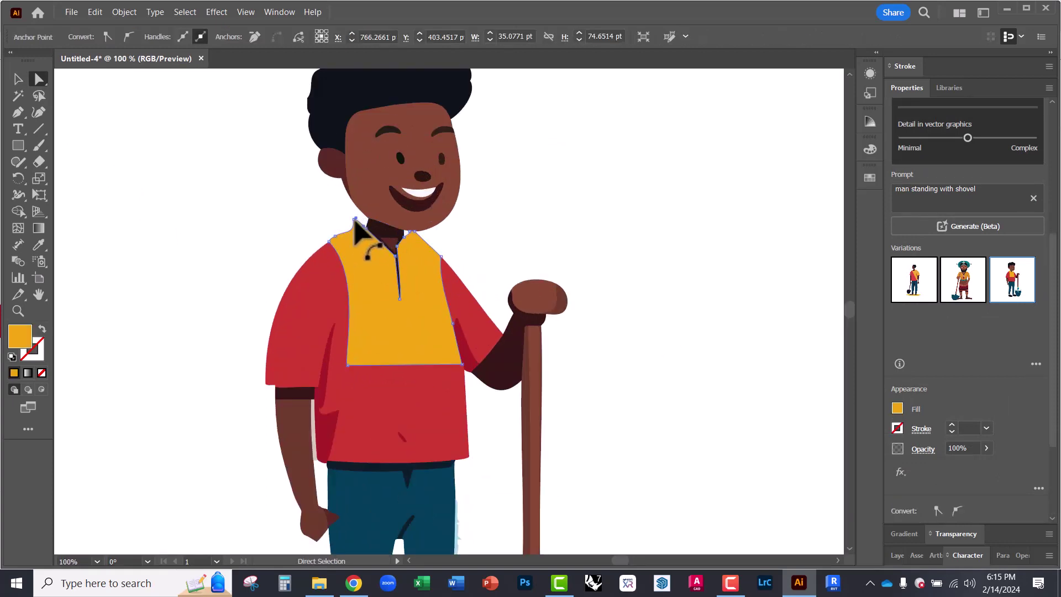
drag(356, 220, 337, 207)
click(305, 210)
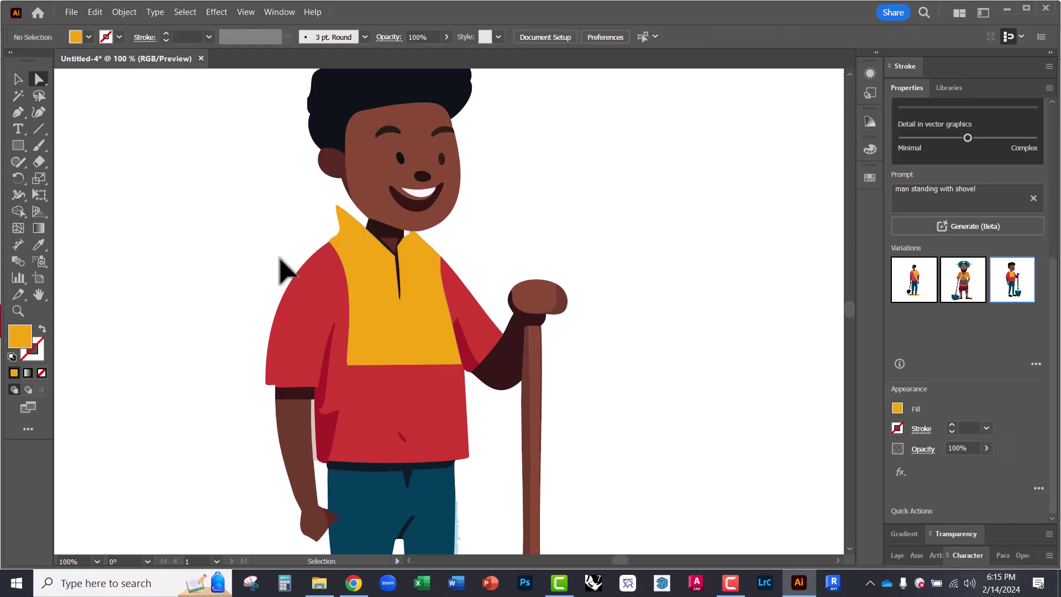
- Move the whole man figure to the left side of the artboard
scroll(415, 273, down, 2)
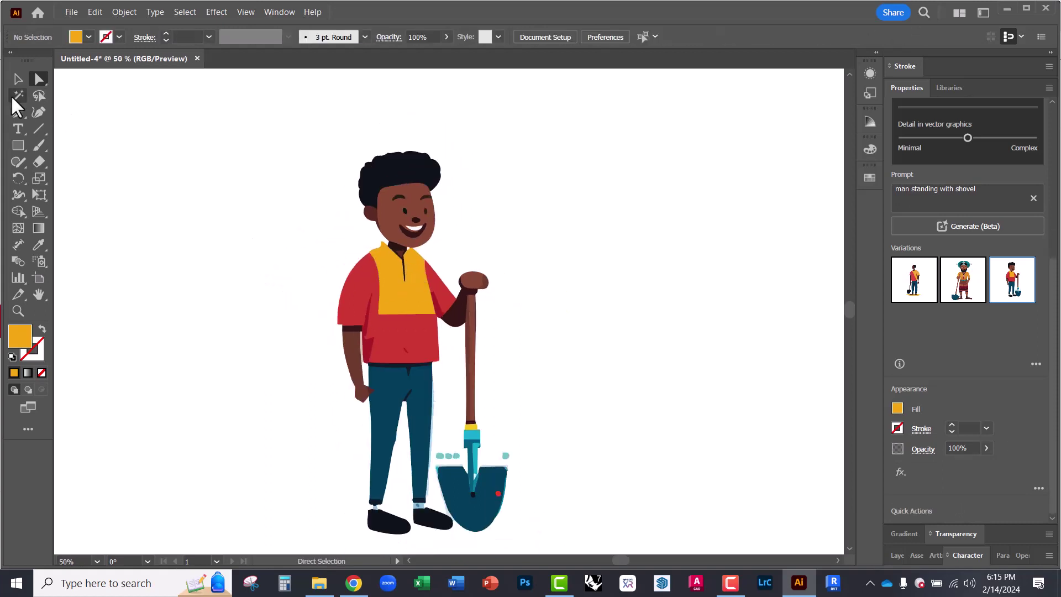
click(18, 79)
scroll(325, 273, down, 1)
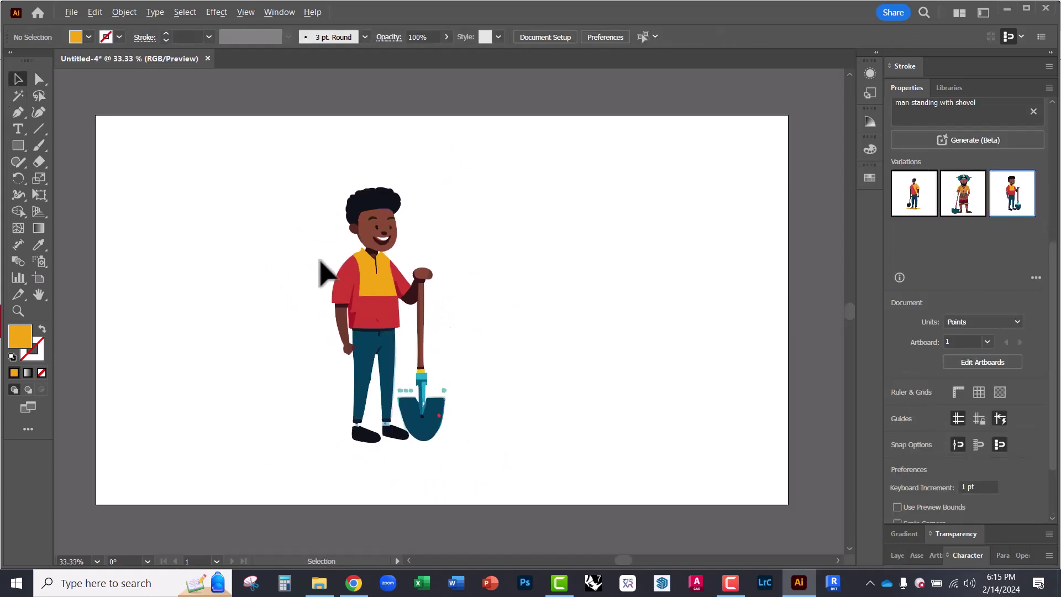
click(396, 281)
drag(373, 297, 245, 304)
click(459, 309)
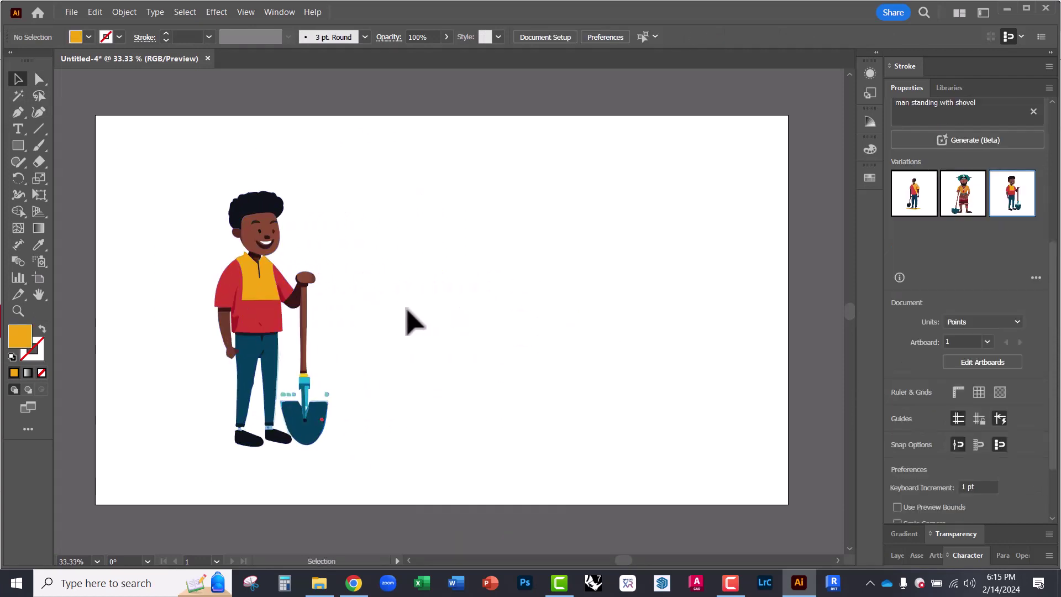
- Draw a 1921 × 1078 pt rectangle covering the whole artboard
click(22, 144)
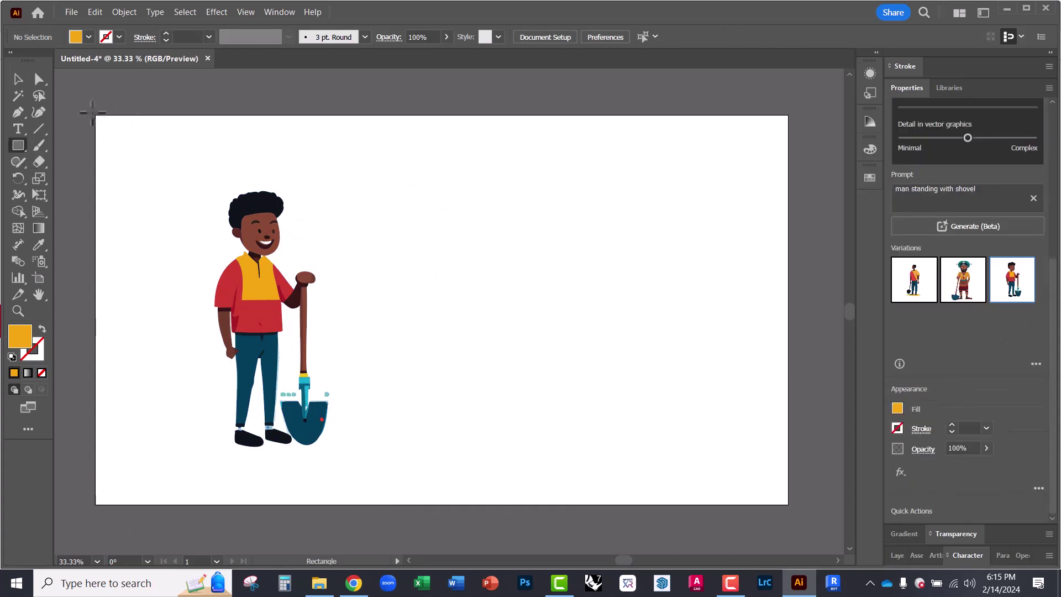
drag(95, 115, 789, 504)
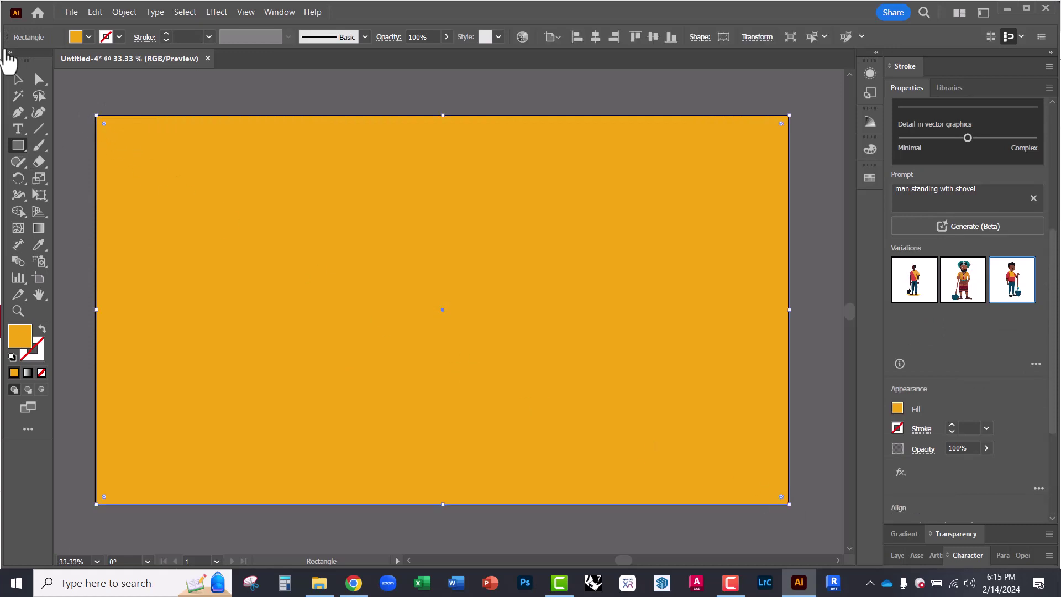
click(18, 79)
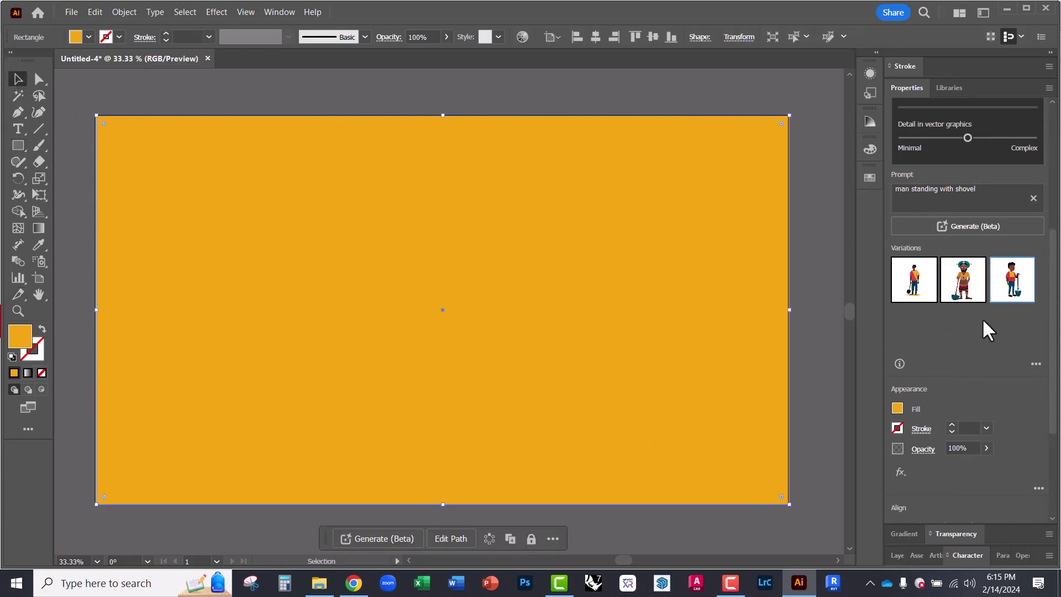
- Switch the Text to Vector Graphic type from Subject to Scene
scroll(984, 321, up, 5)
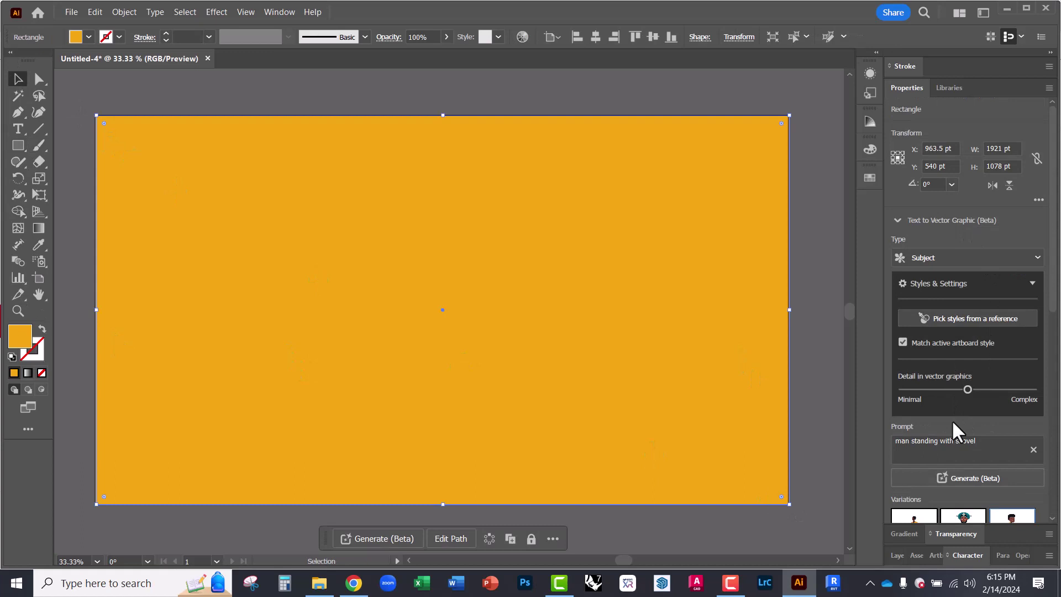
triple_click(995, 443)
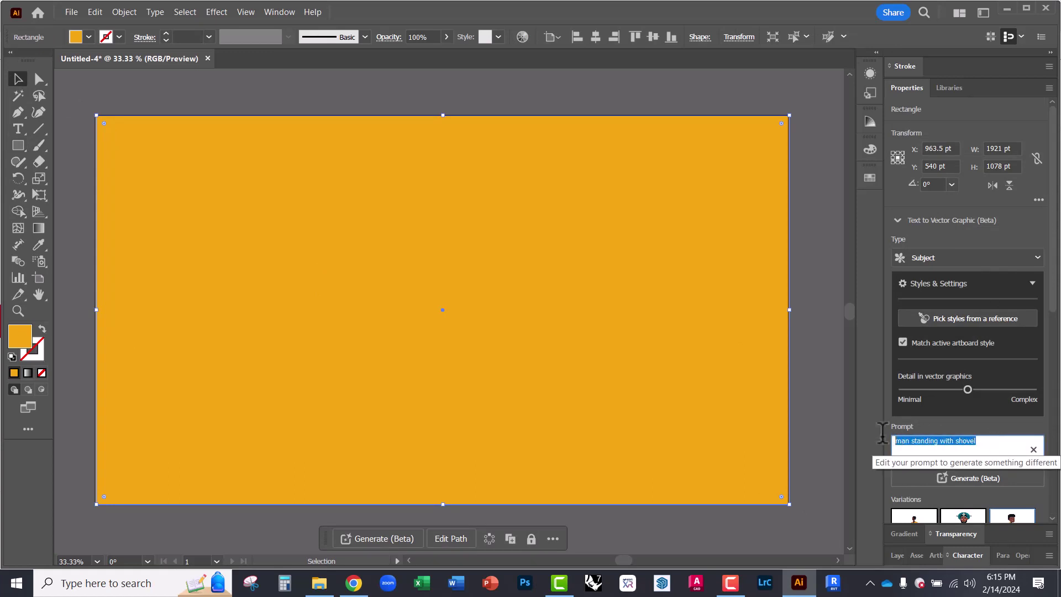
click(964, 264)
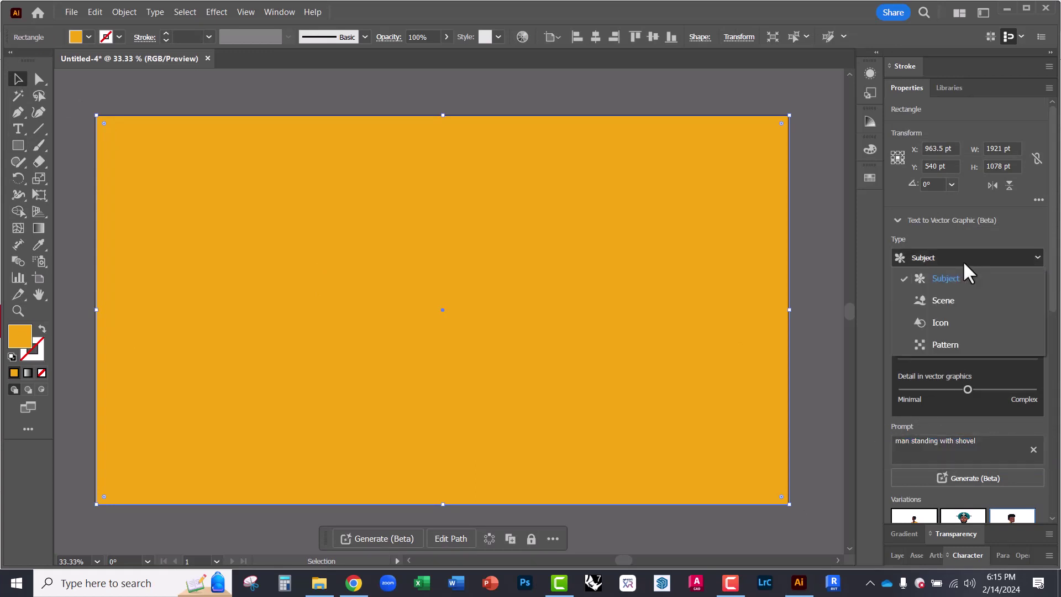
click(954, 303)
- Replace the prompt with 'blue gradient sky with dynamic clouds' and generate the scene
drag(993, 443, 880, 446)
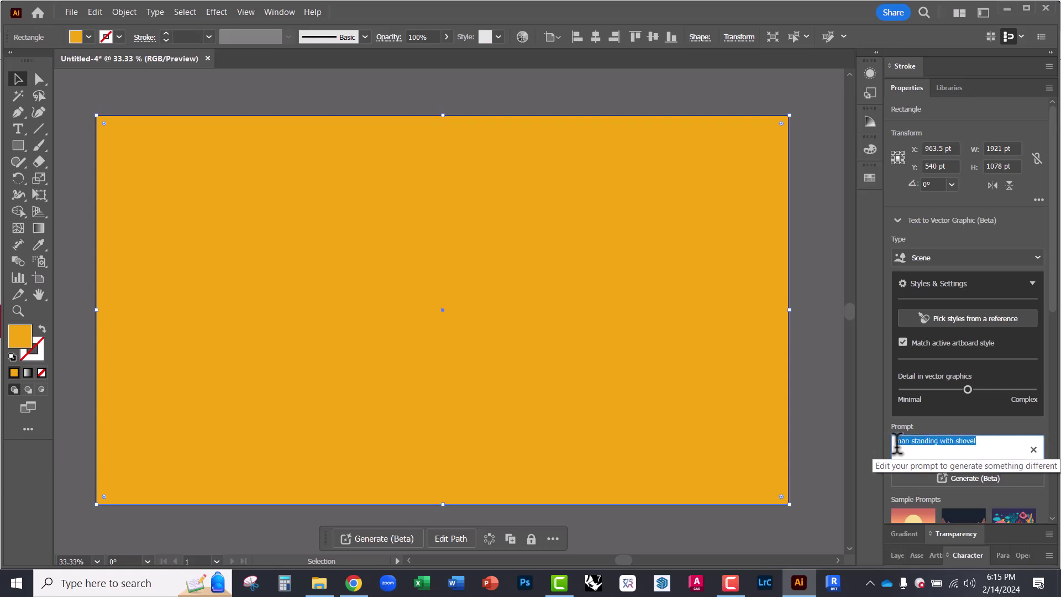
key(BackSpace)
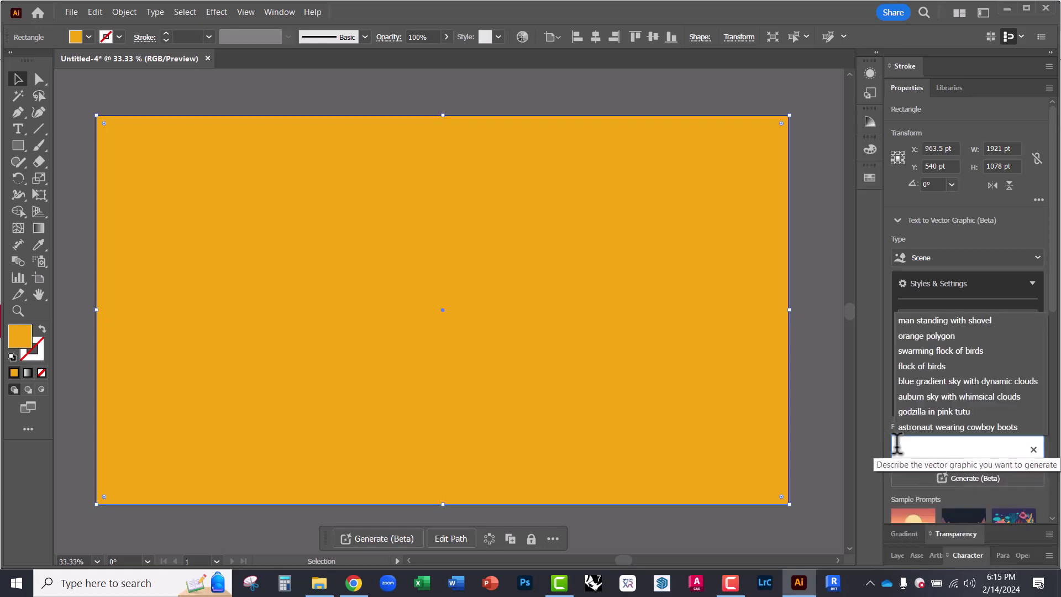
text(blue g)
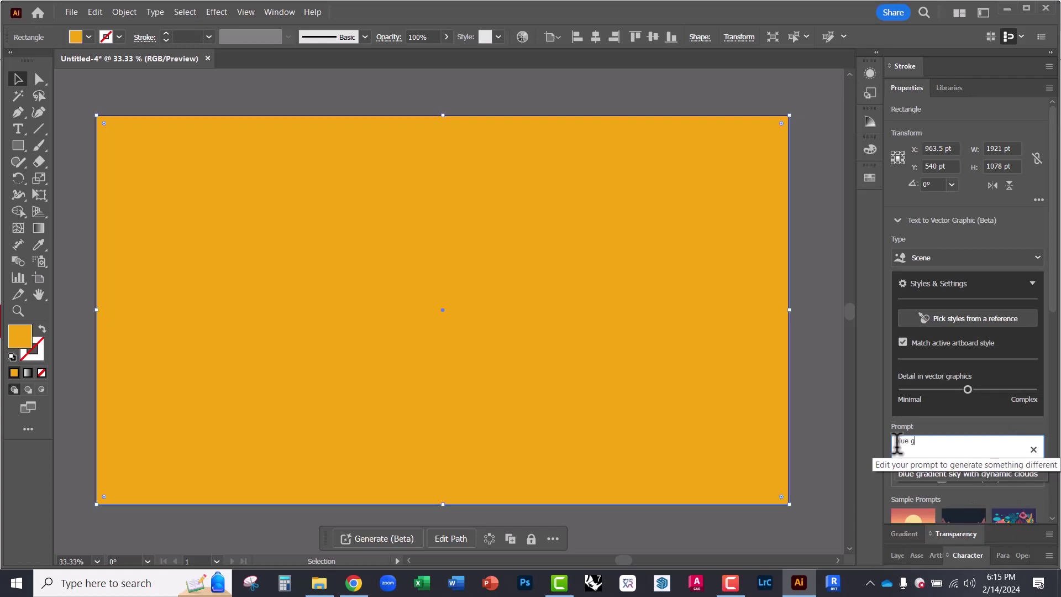
text(radient sky with dy)
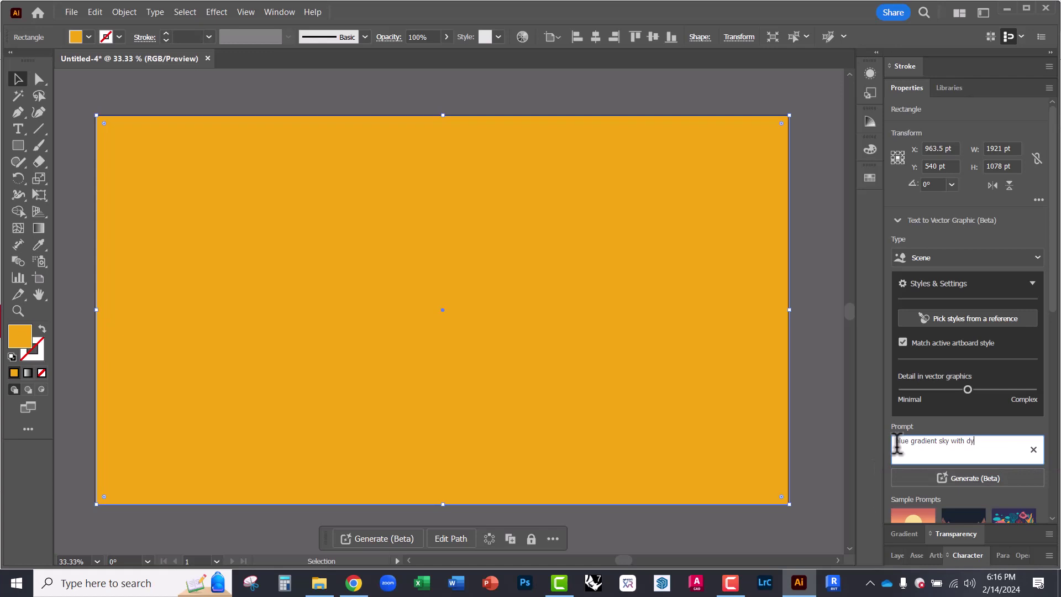
text(namic clouds)
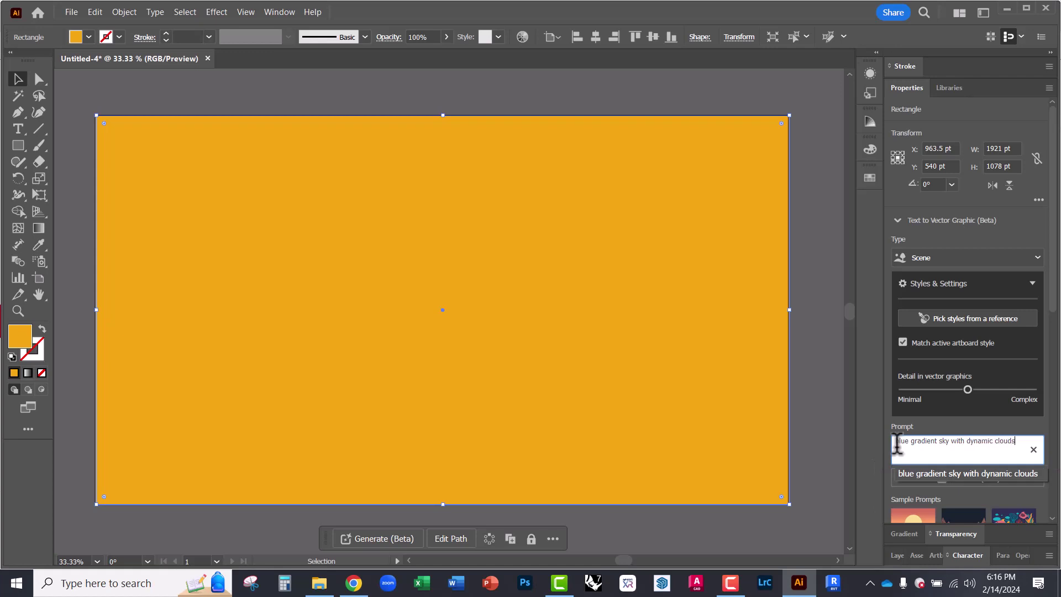
key(Return)
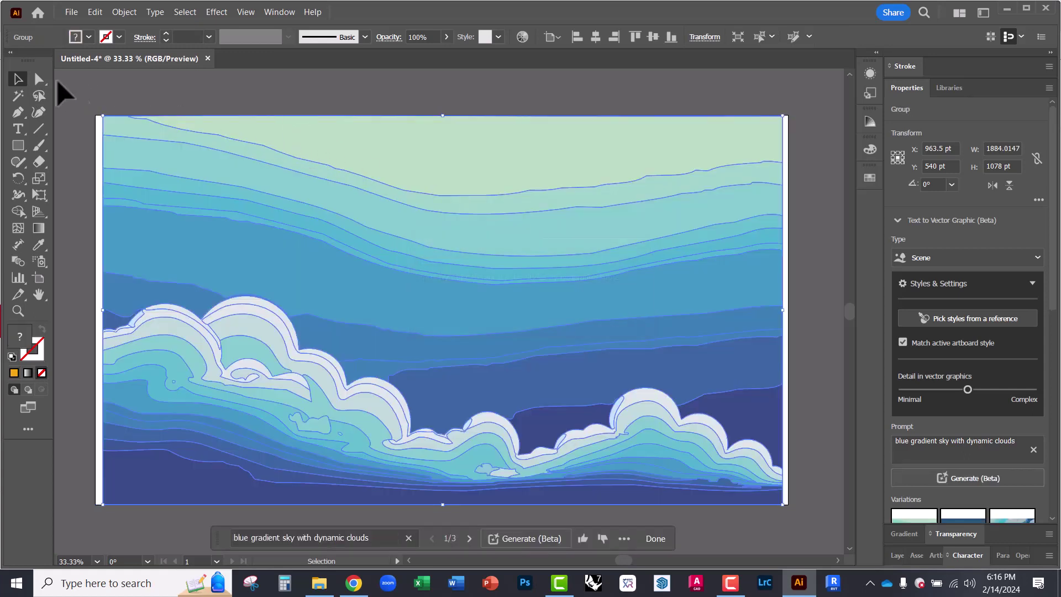
- Stretch the sky group's left and right edges out to the artboard edges
click(39, 79)
click(77, 105)
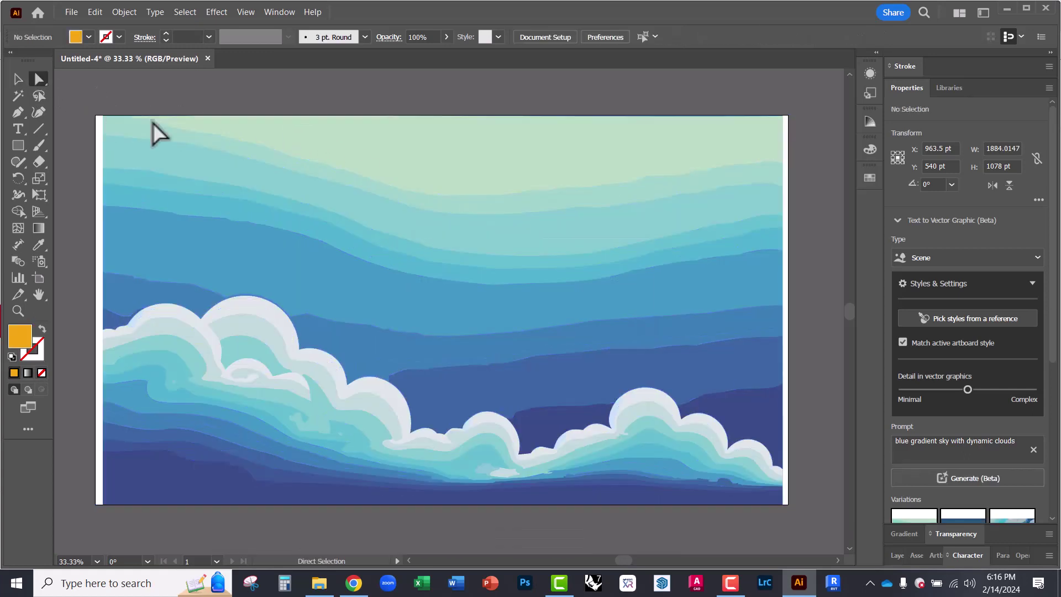
click(631, 414)
click(658, 367)
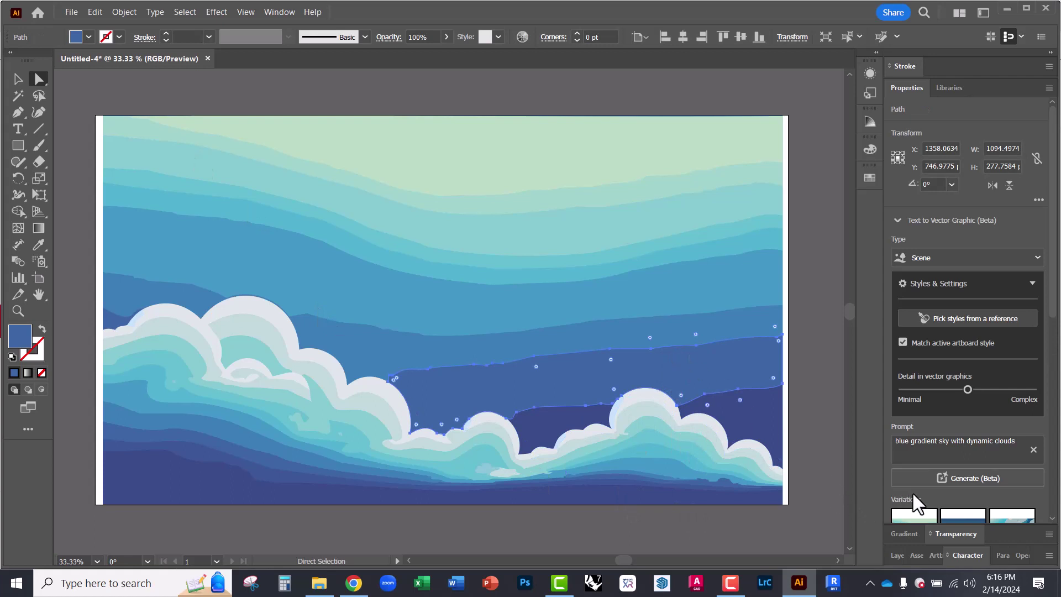
scroll(913, 493, down, 3)
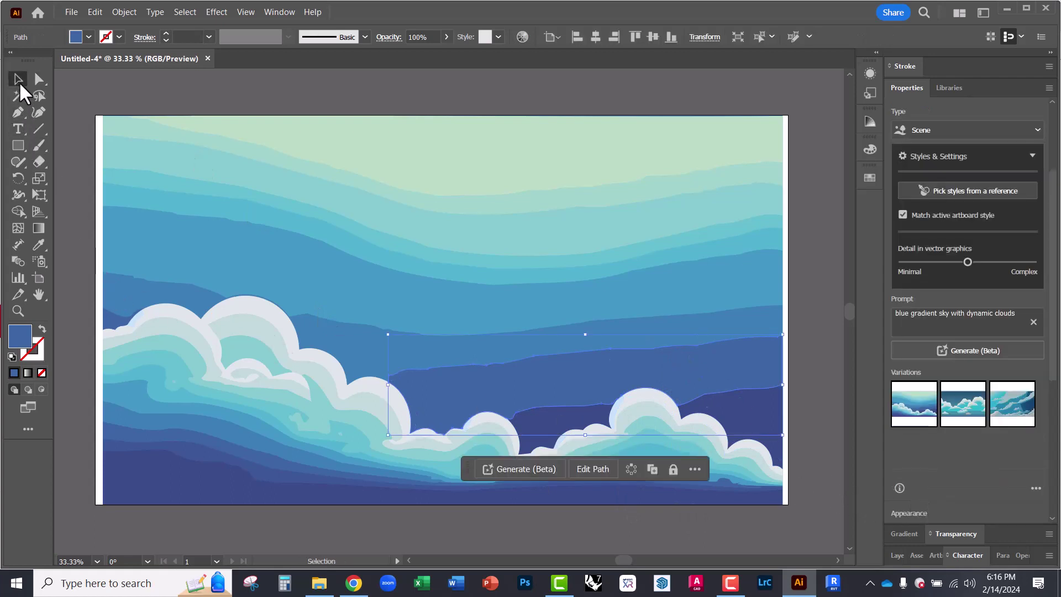
click(230, 212)
drag(104, 310, 97, 314)
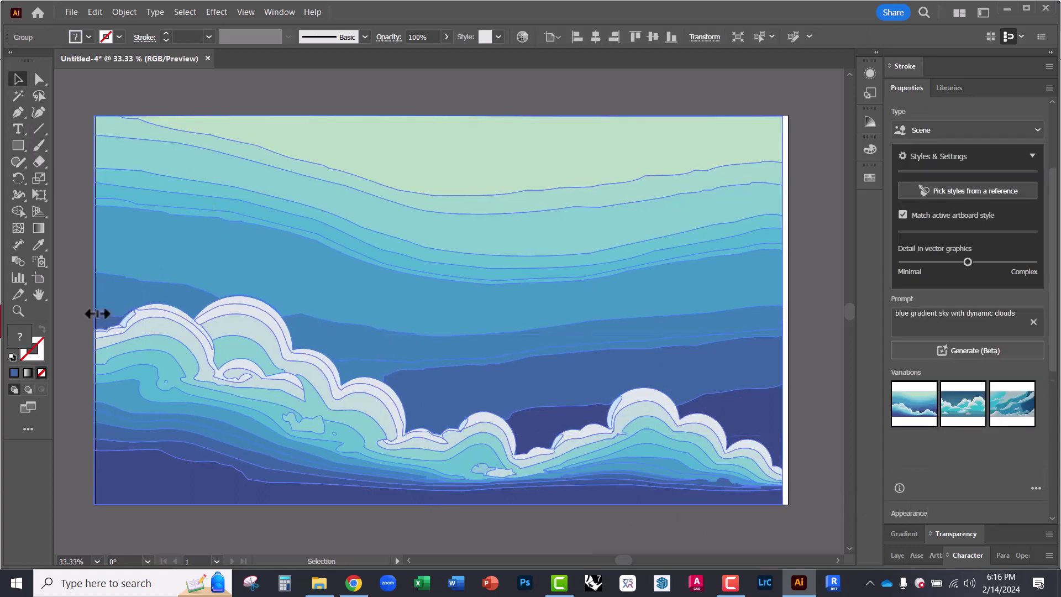
drag(785, 312, 794, 314)
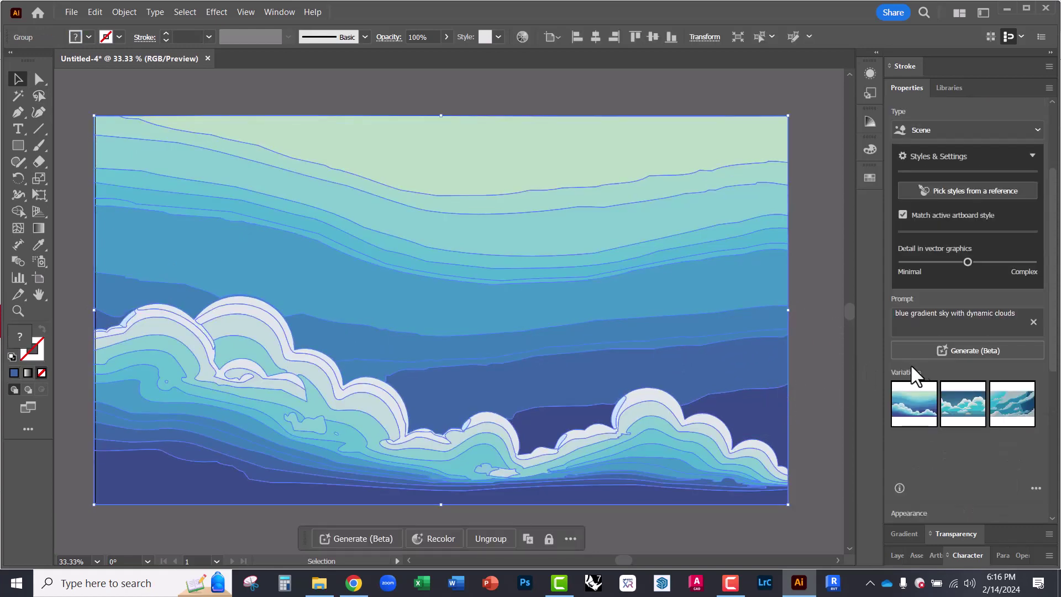
- Compare the second and third sky variations, then keep variation 1
click(957, 410)
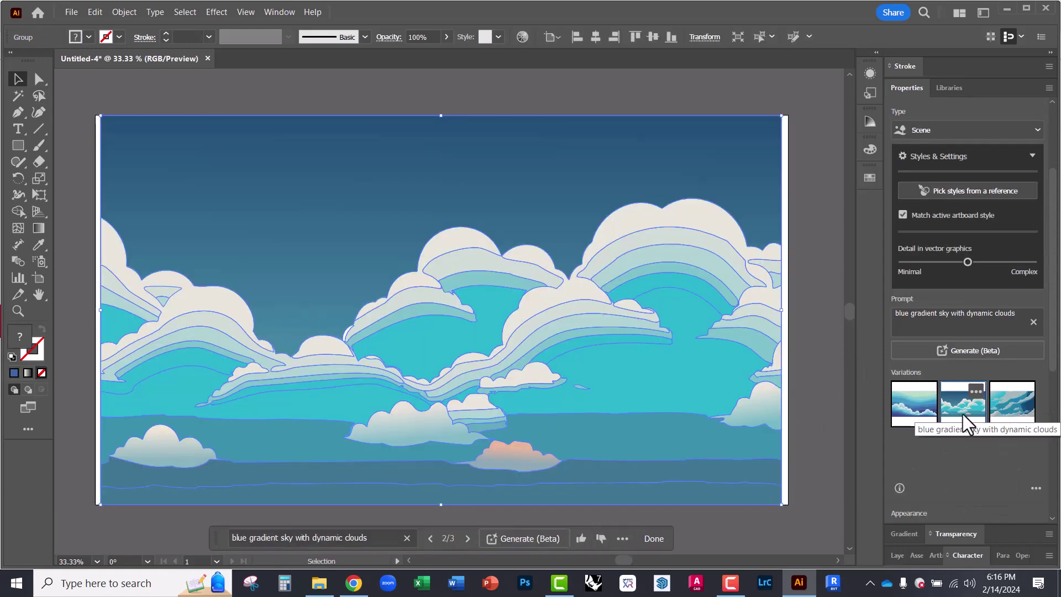
click(996, 416)
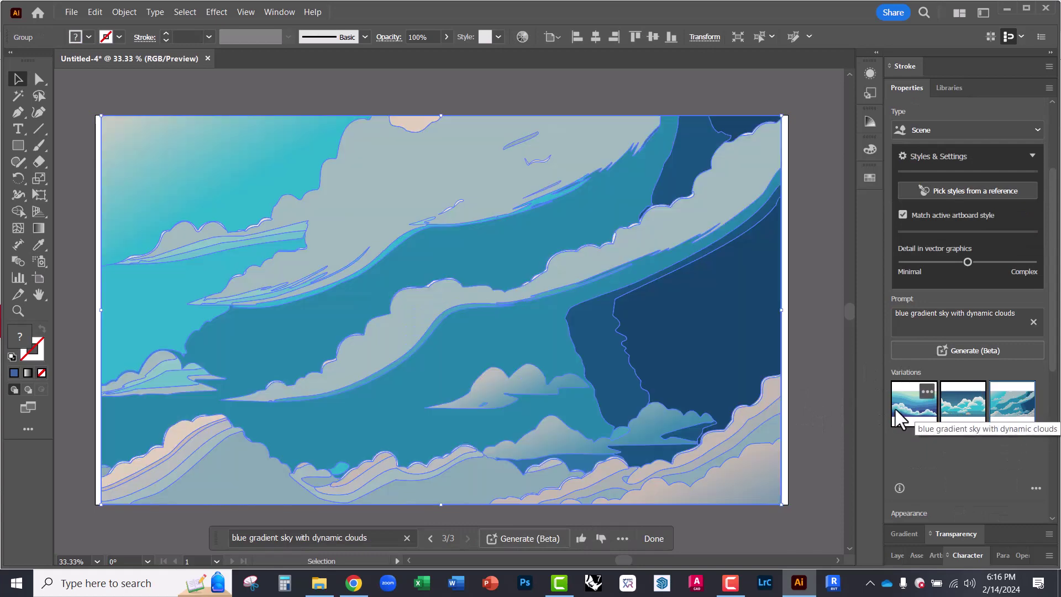
click(816, 340)
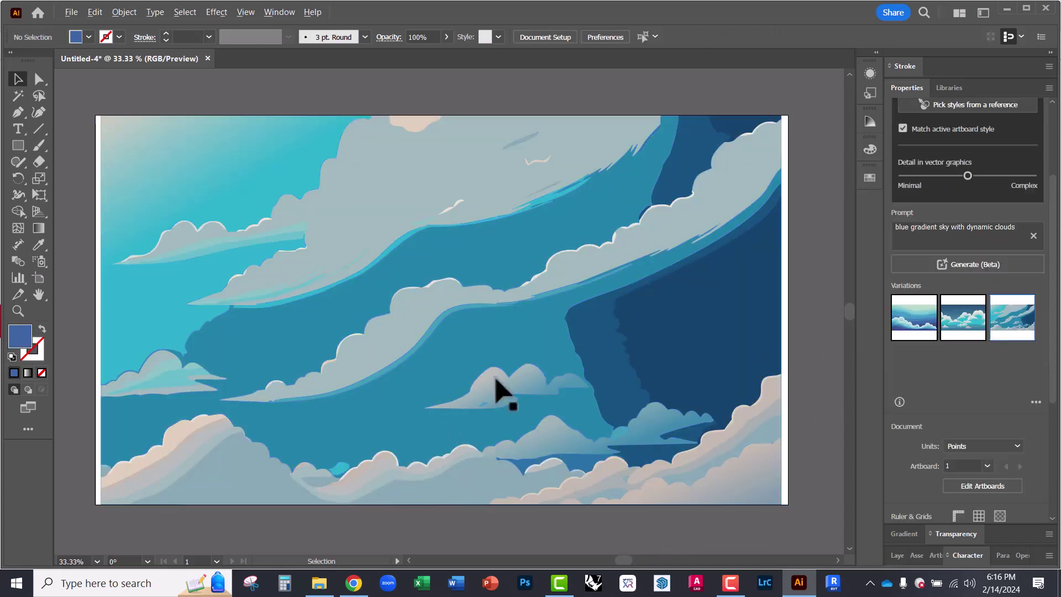
scroll(461, 311, up, 1)
scroll(519, 398, down, 1)
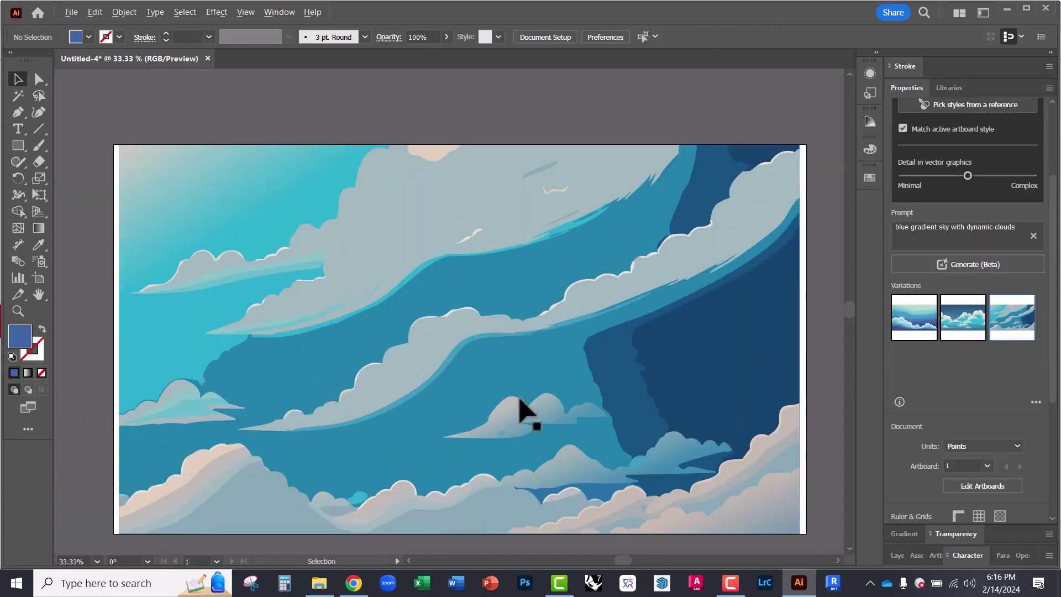
click(790, 375)
click(952, 415)
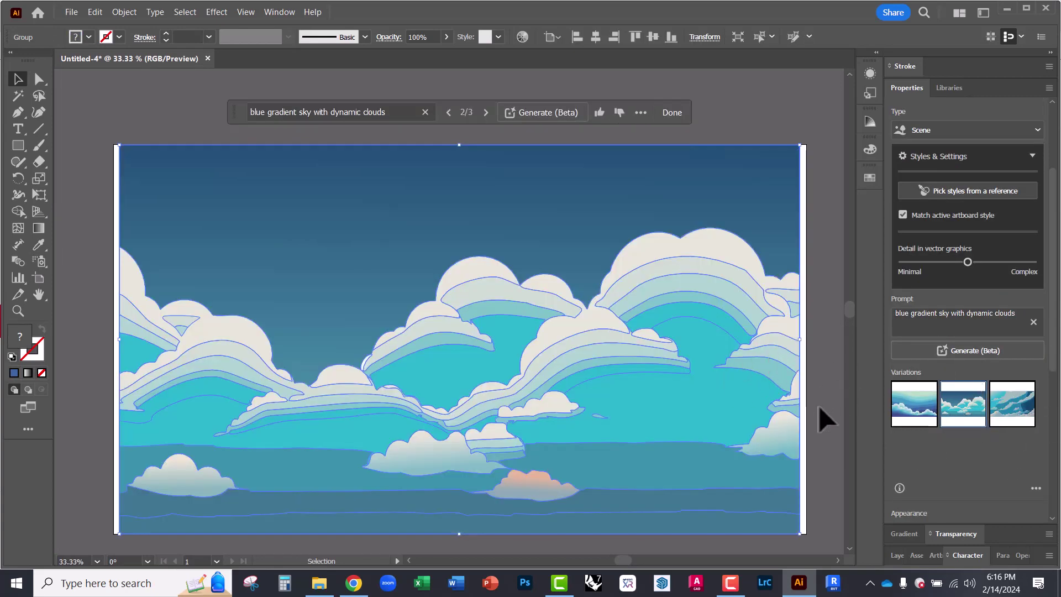
click(911, 408)
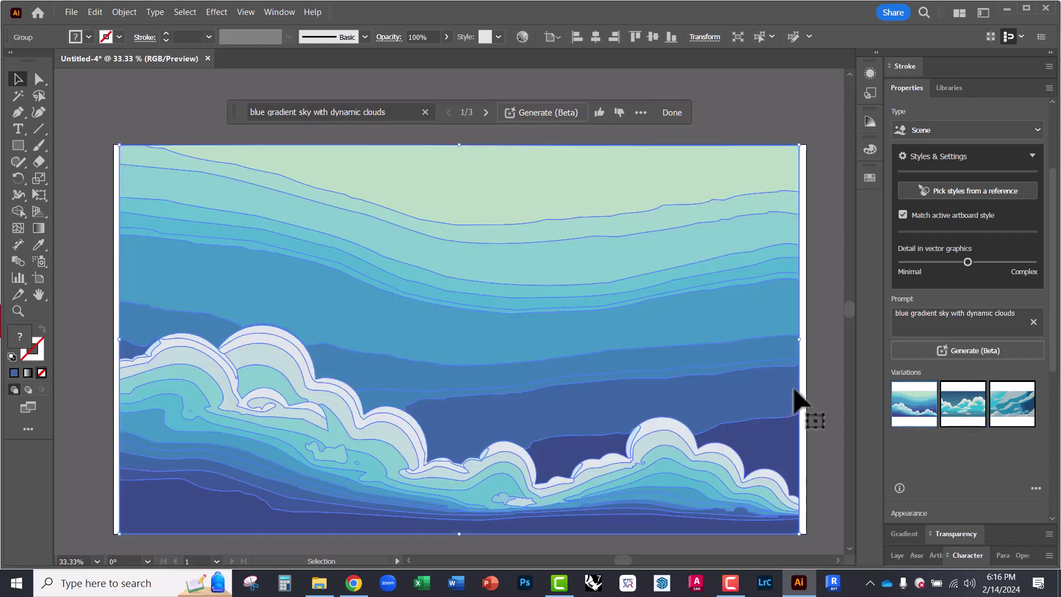
click(817, 386)
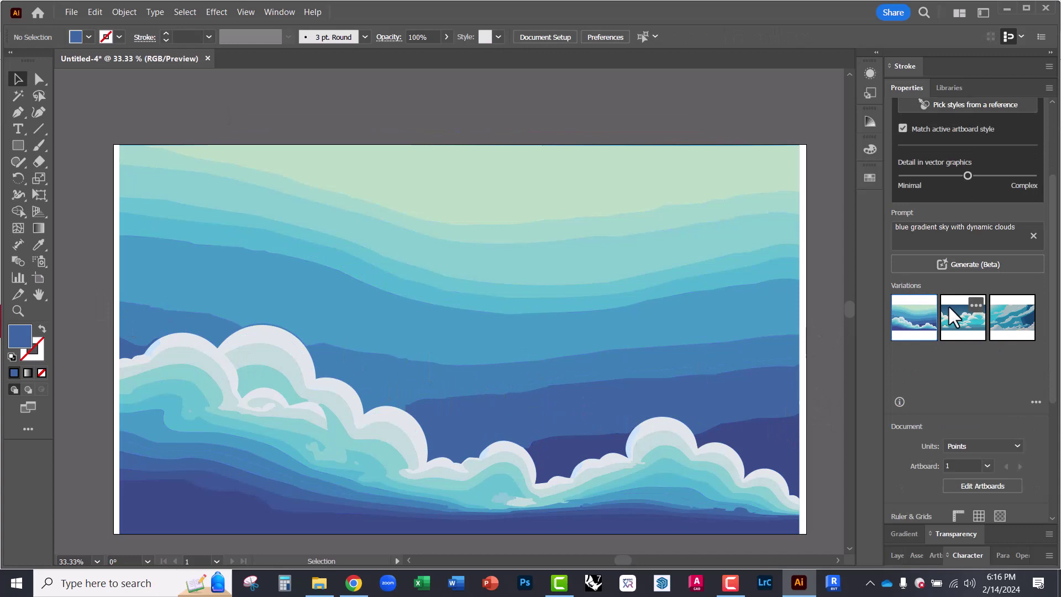
- Set the Text to Vector Graphic type to Icon
scroll(950, 307, up, 3)
click(967, 172)
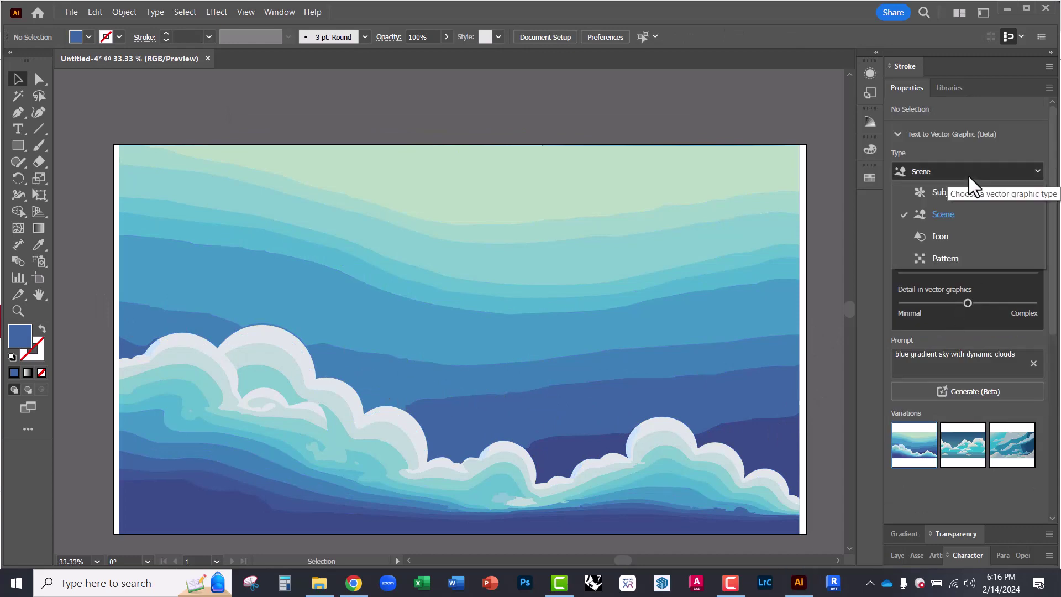
click(940, 237)
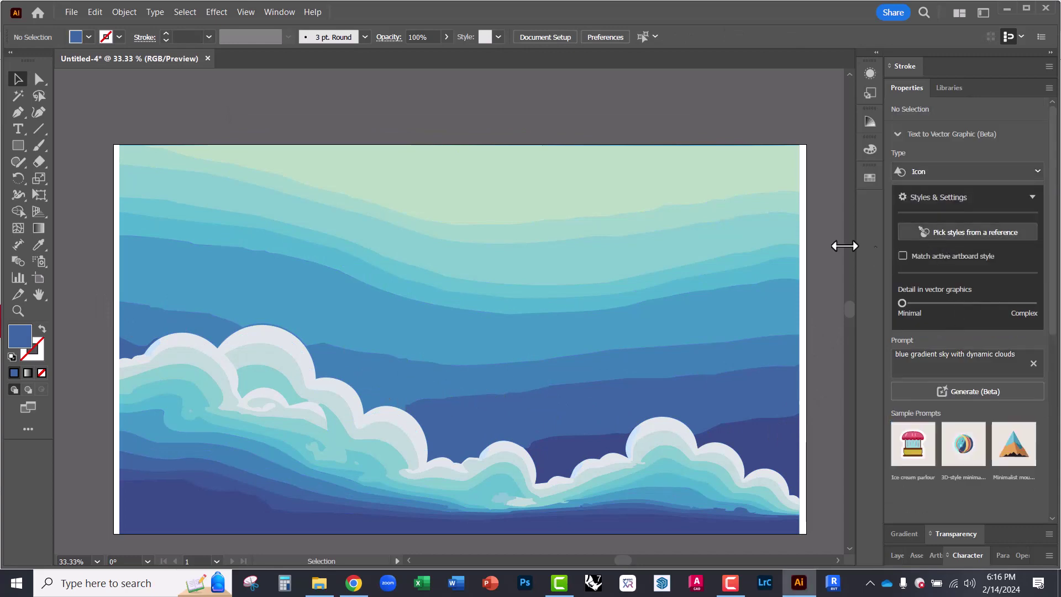
- Draw a 288 × 307 pt area on the sky and generate an icon from 'red polygon 3D'
click(19, 147)
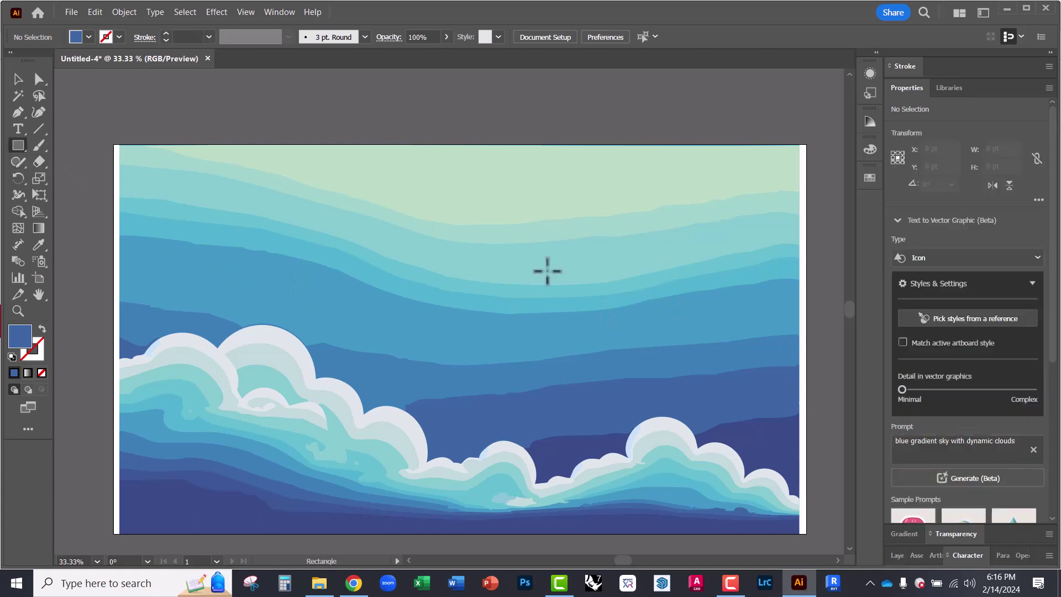
drag(584, 246, 688, 356)
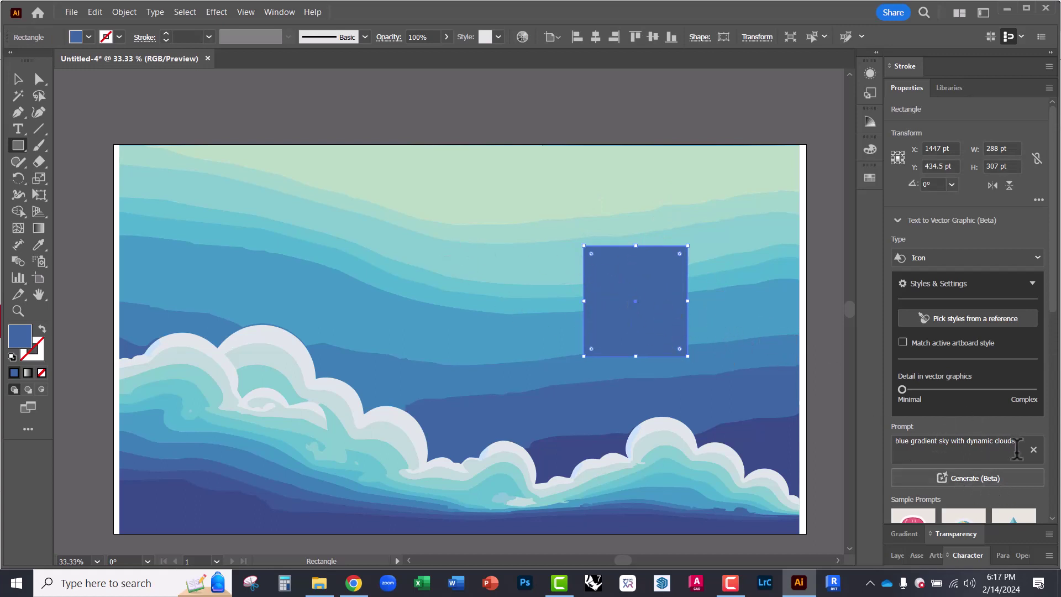
click(921, 439)
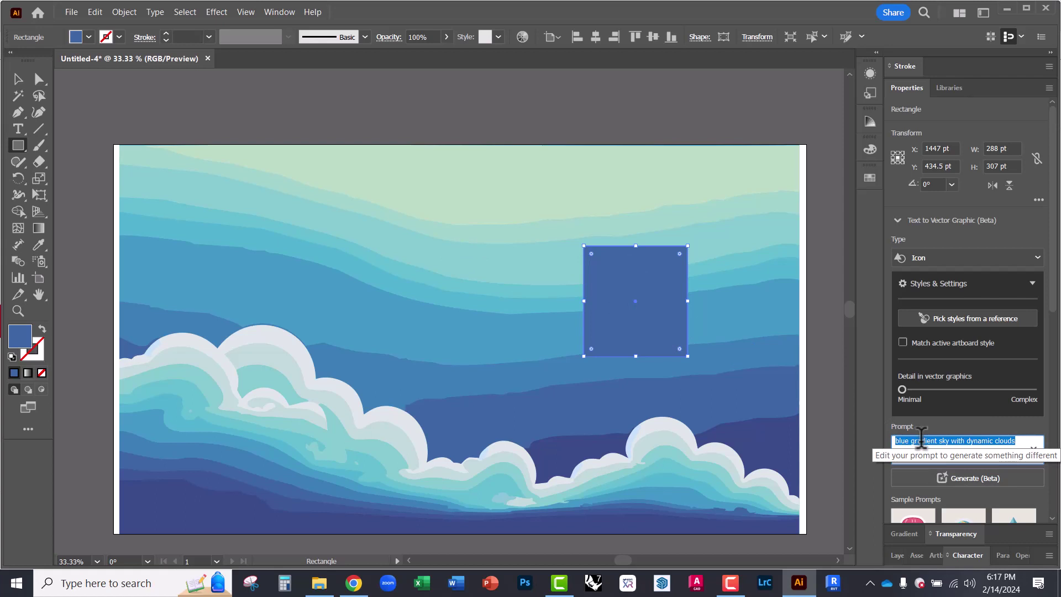
text(red polygon 3D)
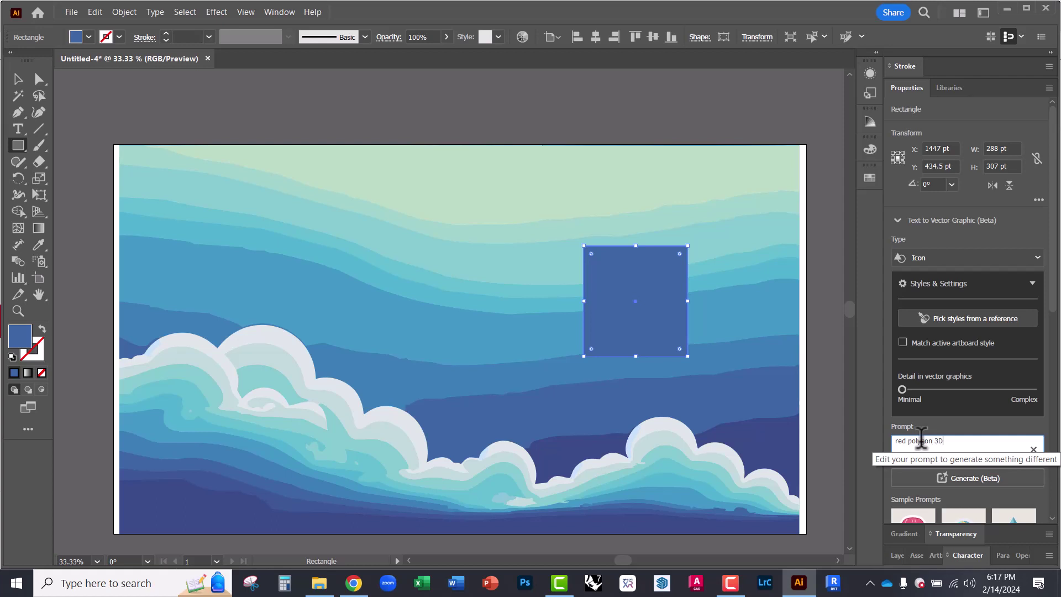
key(Return)
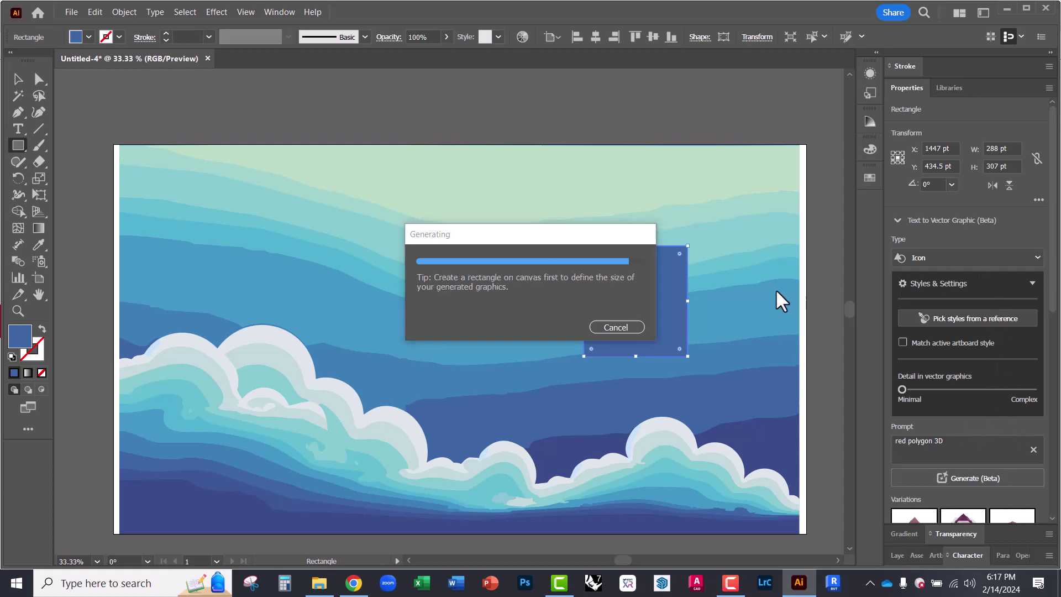
- Compare the icon variations, keeping the third red faceted polygon
scroll(953, 502, down, 3)
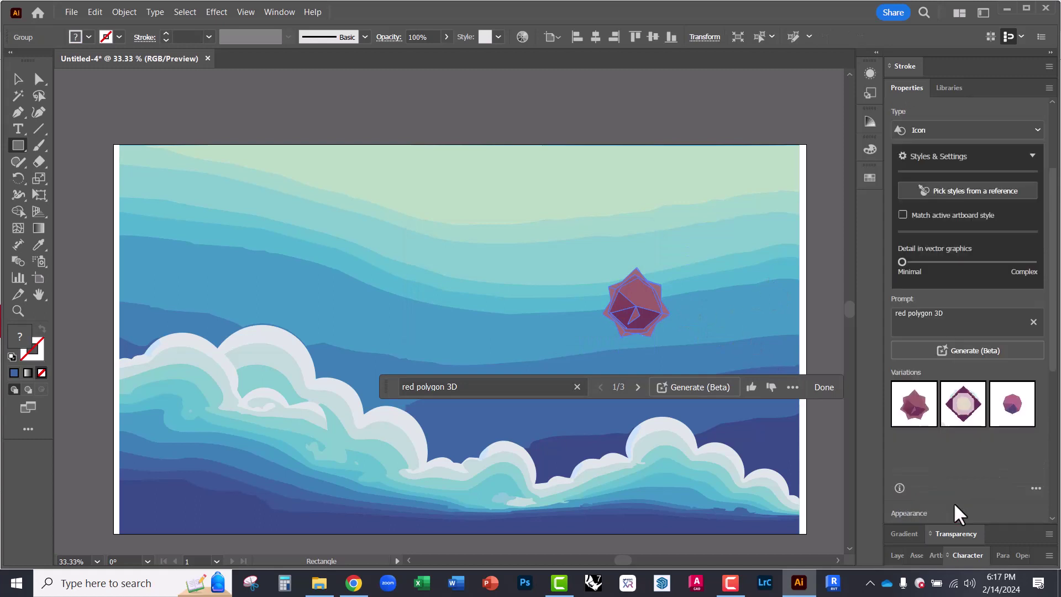
click(961, 412)
click(999, 410)
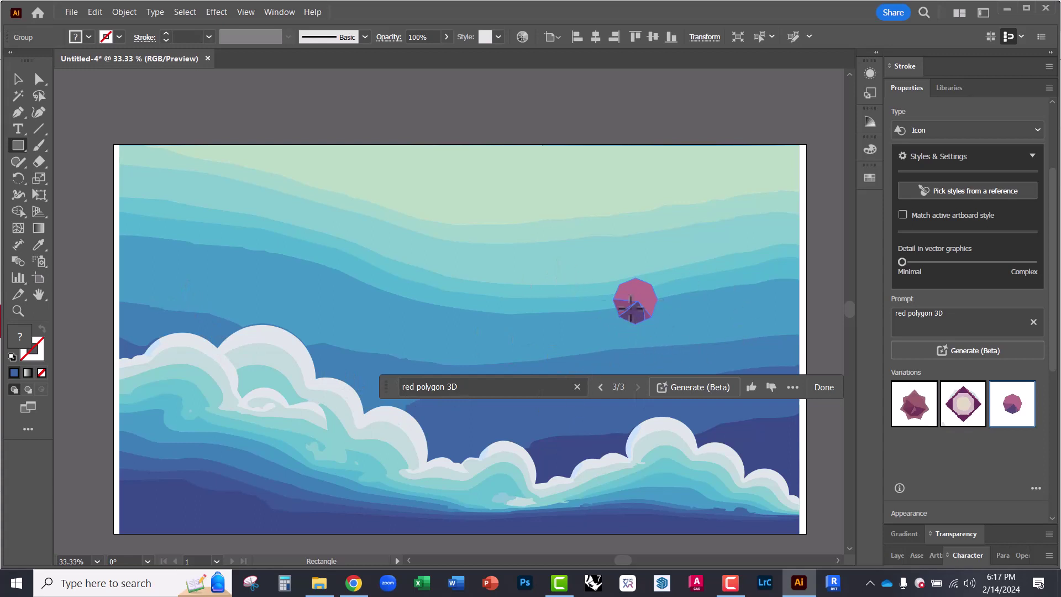
- Deselect the polygon icon and select the sky-and-clouds background artwork
click(18, 79)
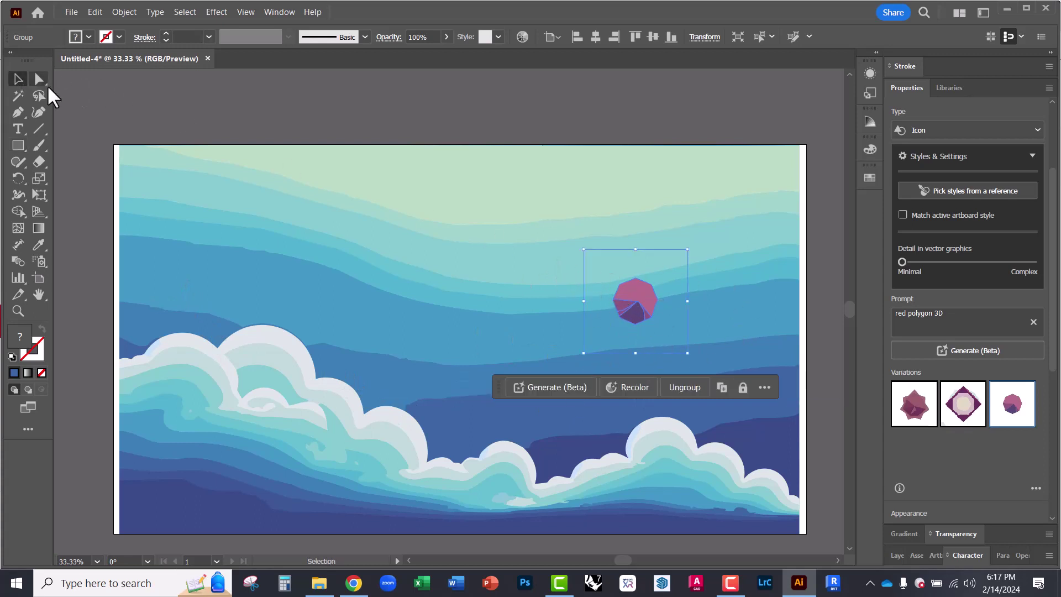
click(227, 136)
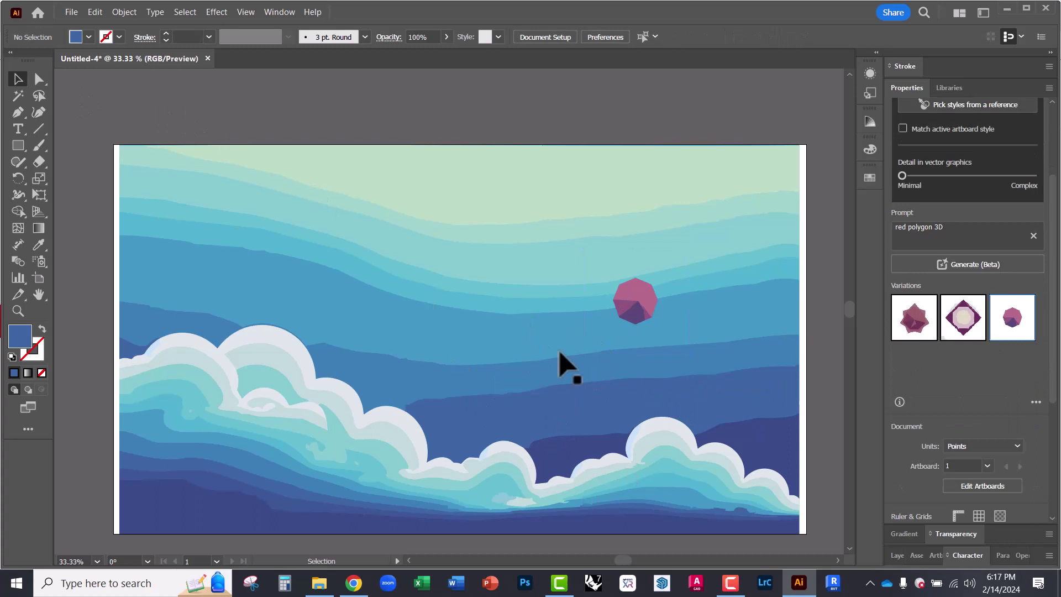
click(639, 400)
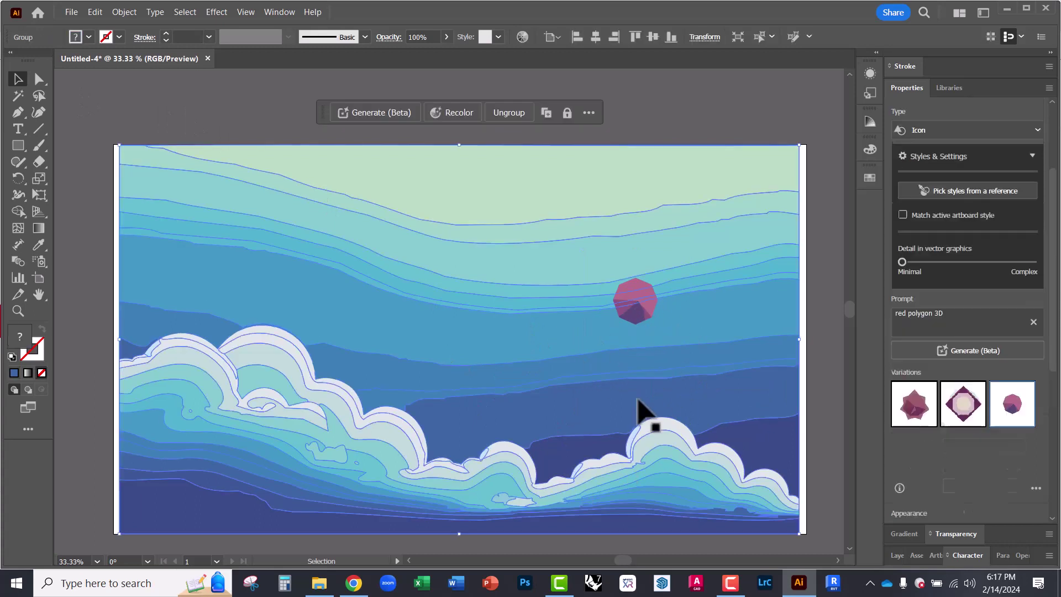
- Delete the background artwork and the pink polygon
key(Delete)
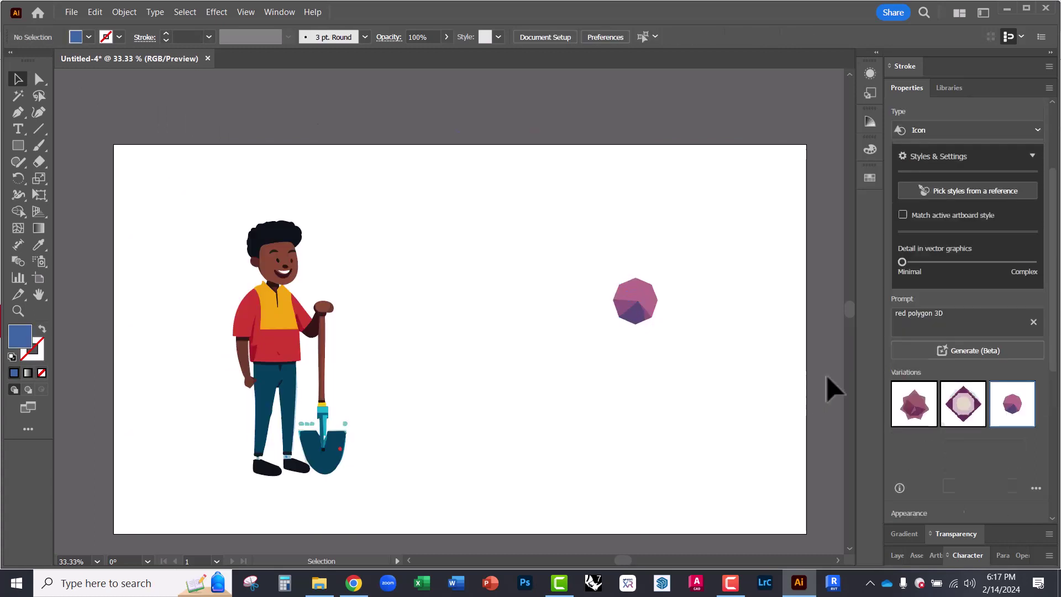
click(635, 307)
key(Delete)
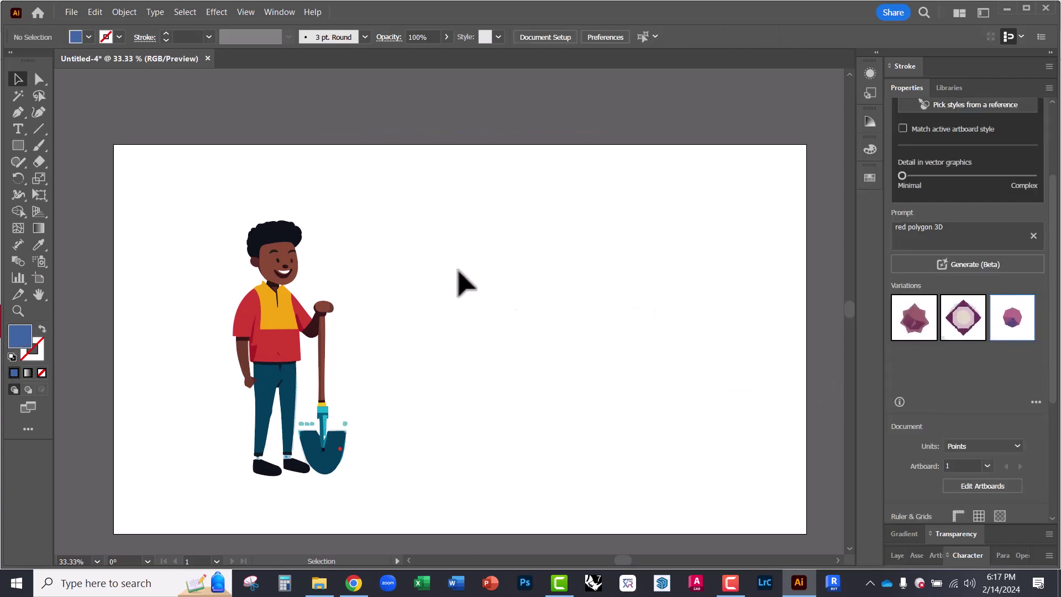
- Draw a default rectangle and generate 'red polygon 3D', trying octagon and star variations
click(18, 145)
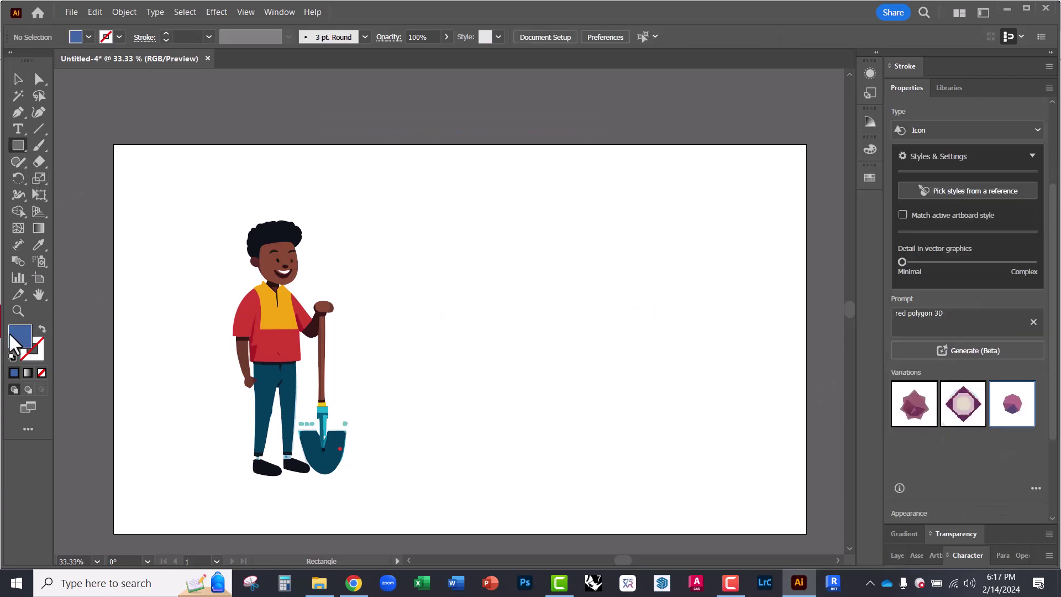
click(11, 357)
mouse_move(535, 276)
mouse_down()
mouse_move(673, 421)
mouse_move(678, 399)
mouse_up()
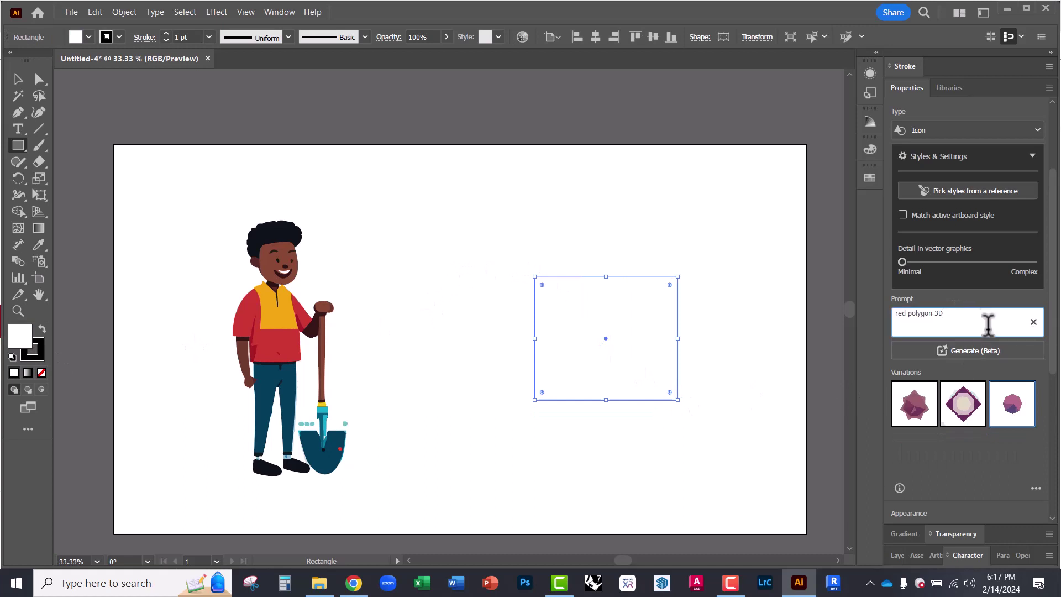
click(988, 352)
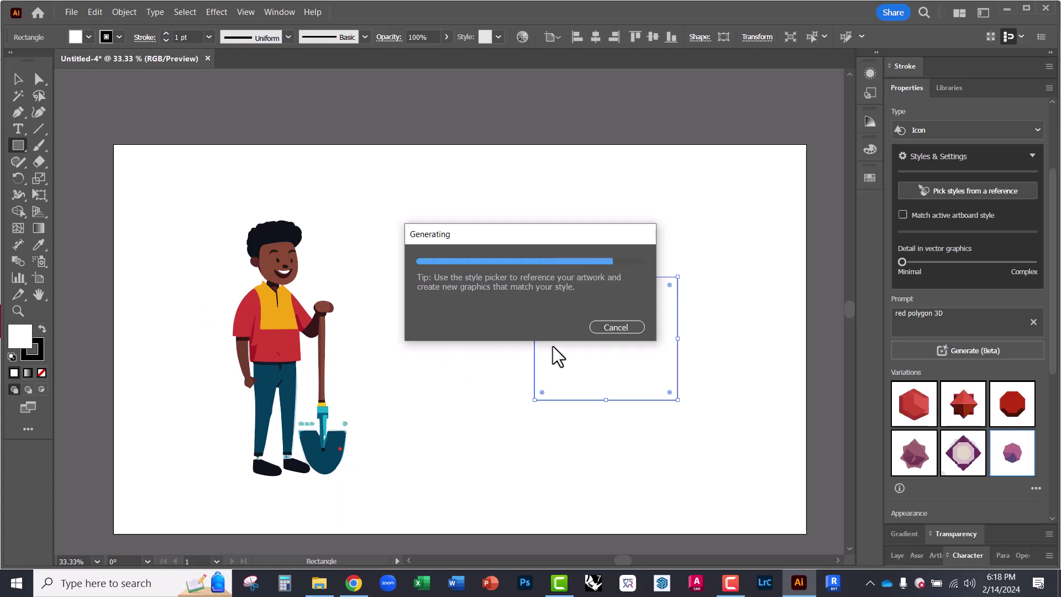
click(963, 416)
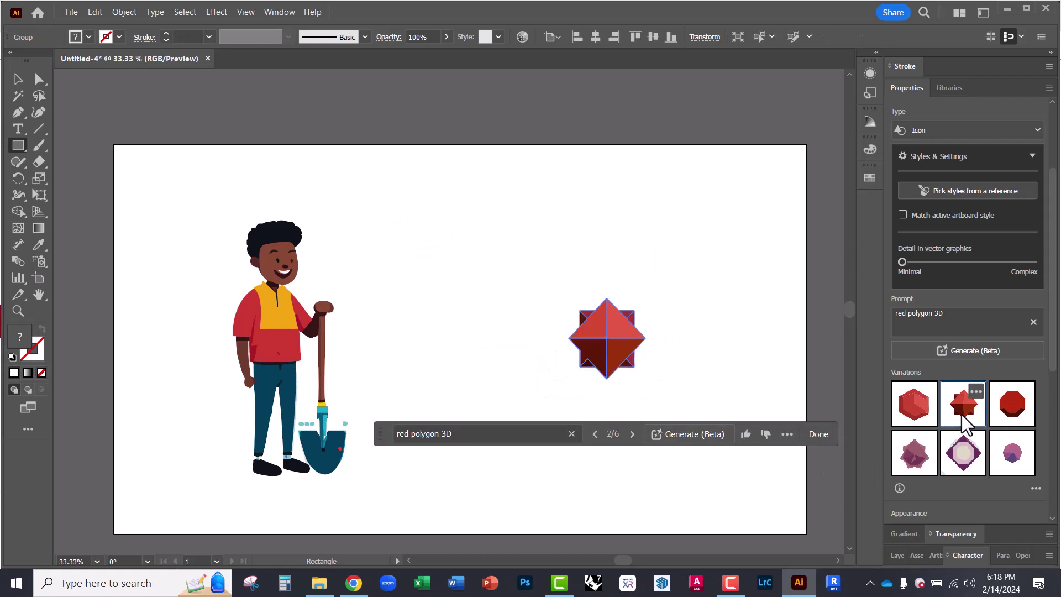
click(1011, 419)
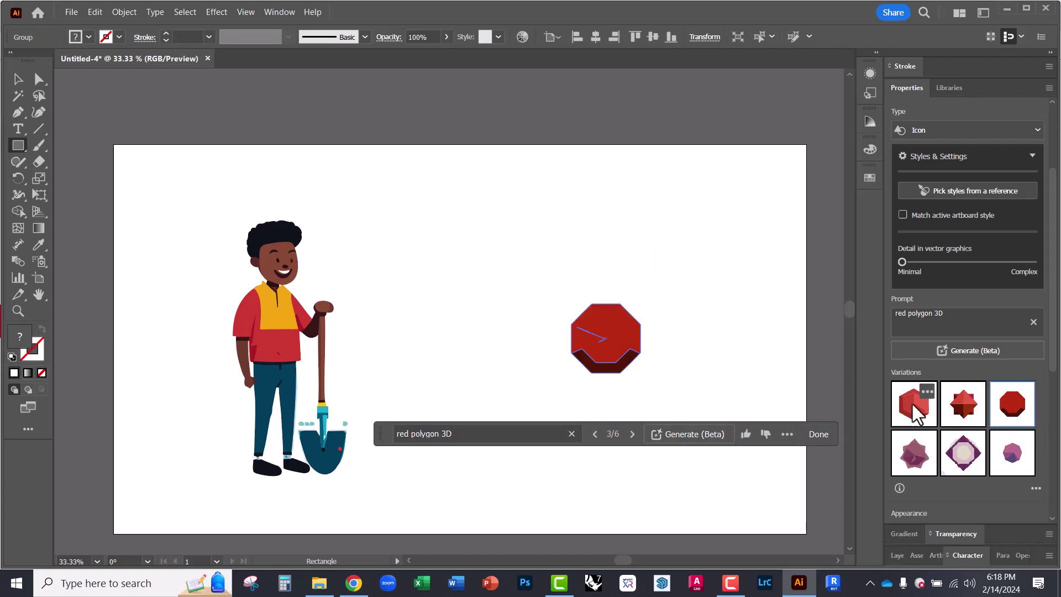
click(963, 409)
- Select the generated red star polygon and delete it
click(18, 79)
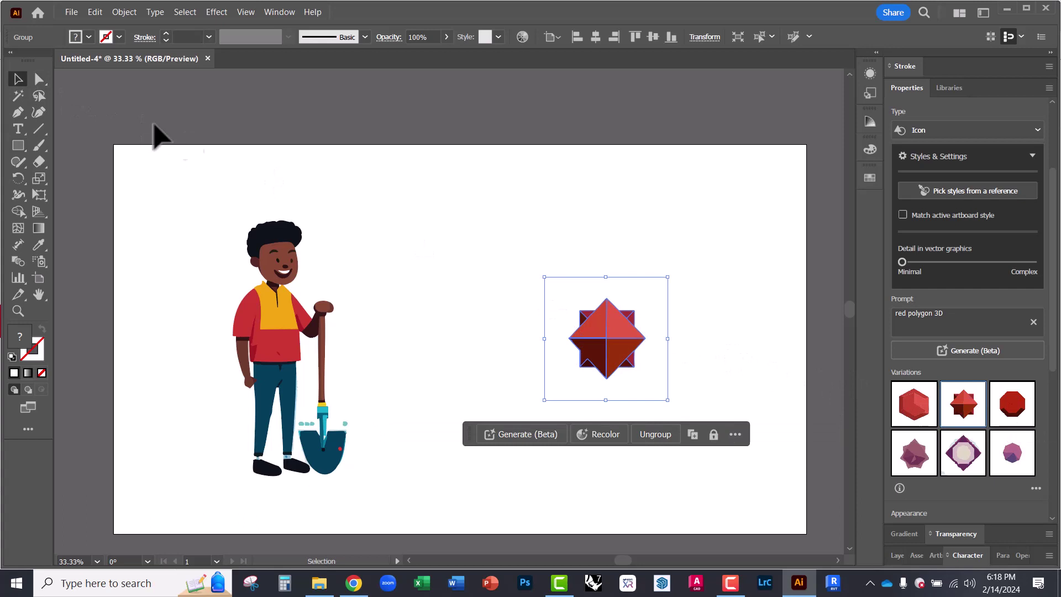
click(526, 311)
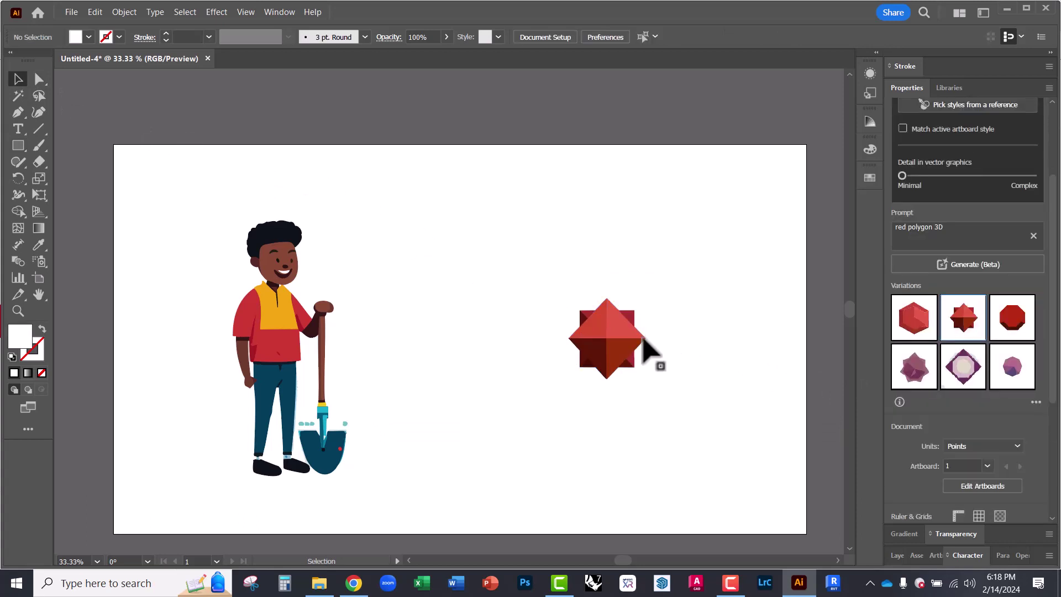
click(611, 354)
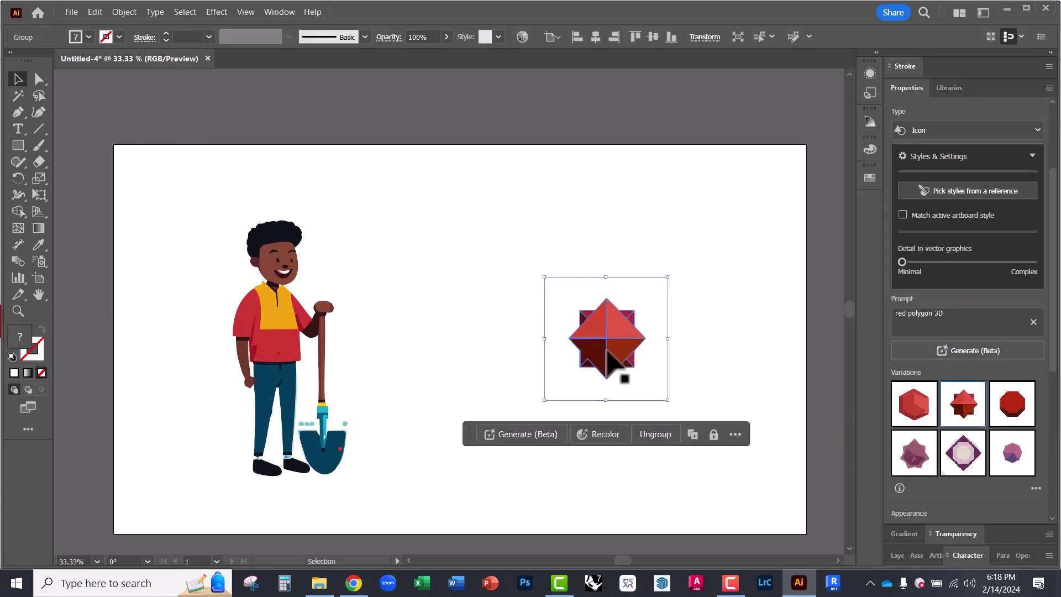
key(Delete)
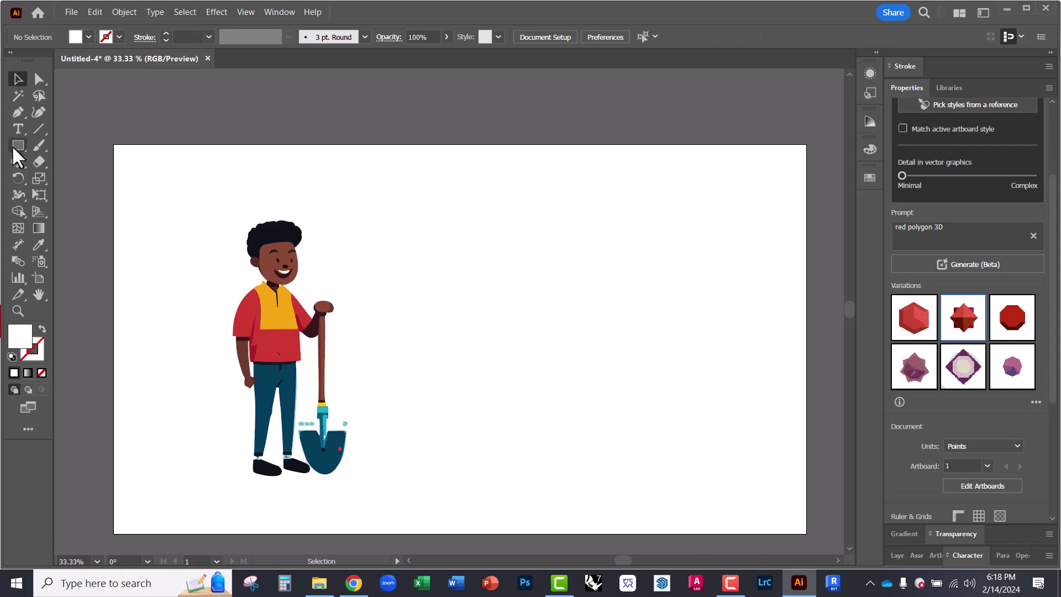
- Draw a large rectangle beside the character and generate a Pattern from the prompt 'taco'
click(18, 145)
drag(403, 171, 792, 505)
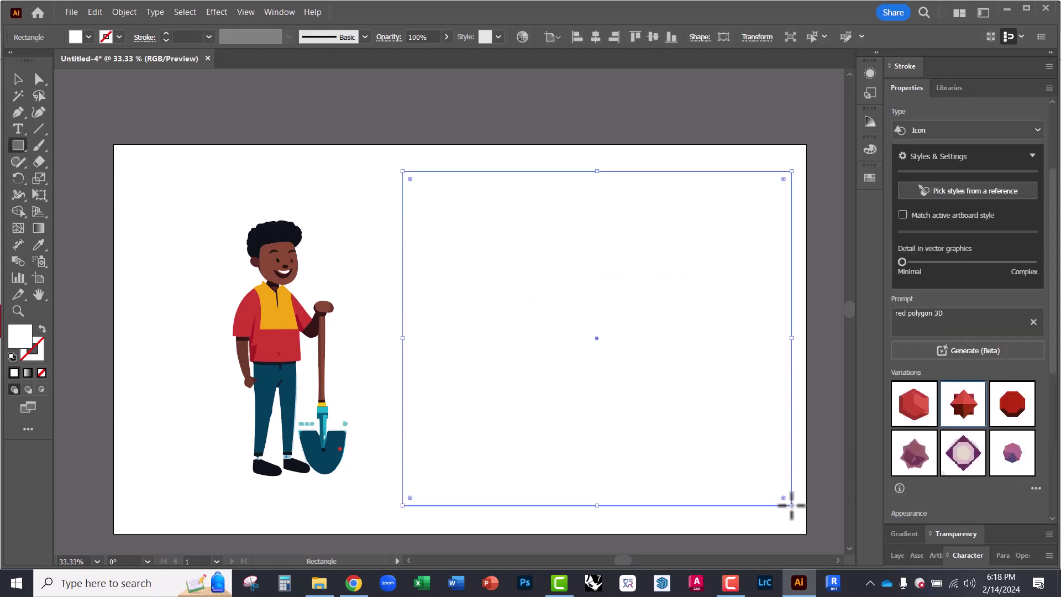
click(967, 132)
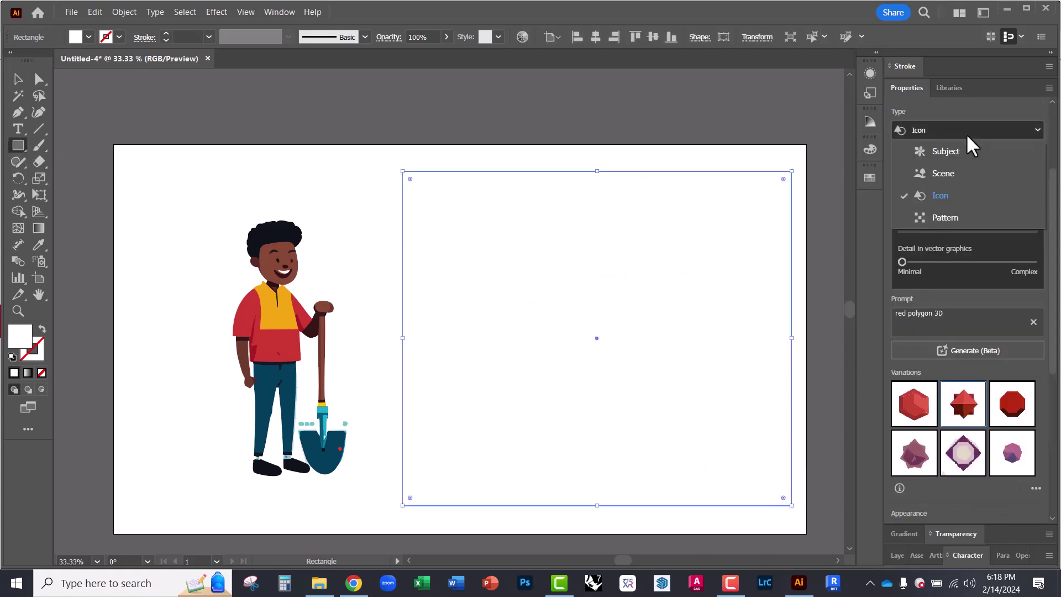
click(962, 217)
click(935, 177)
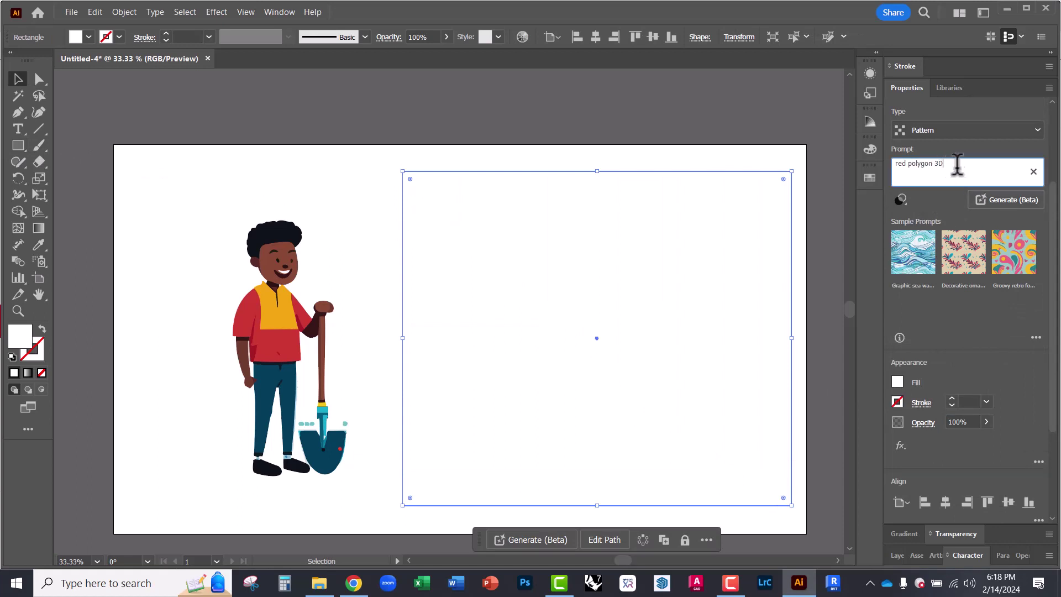
drag(954, 166, 885, 166)
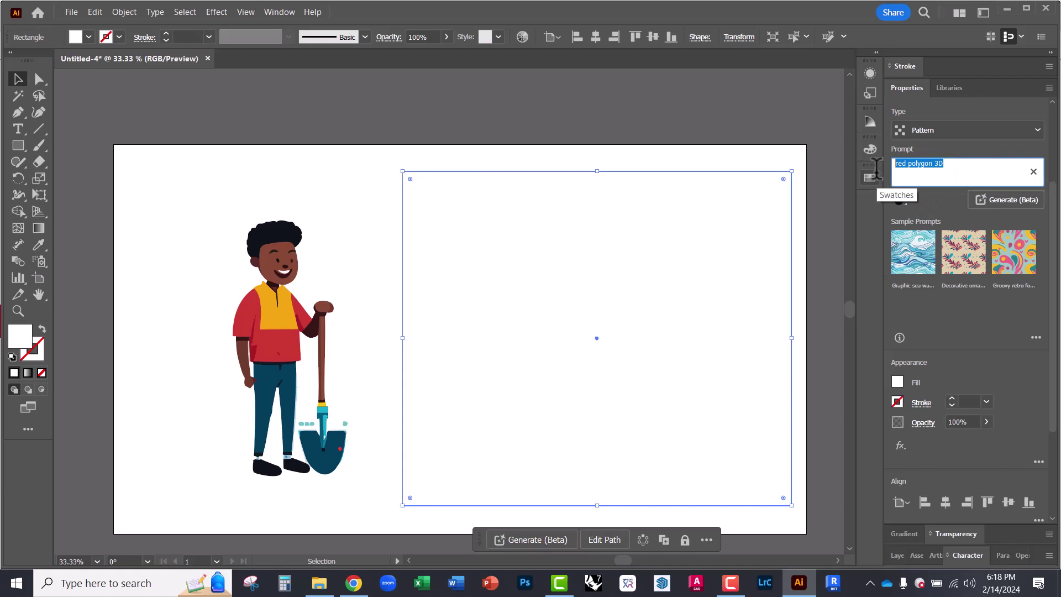
text(taco)
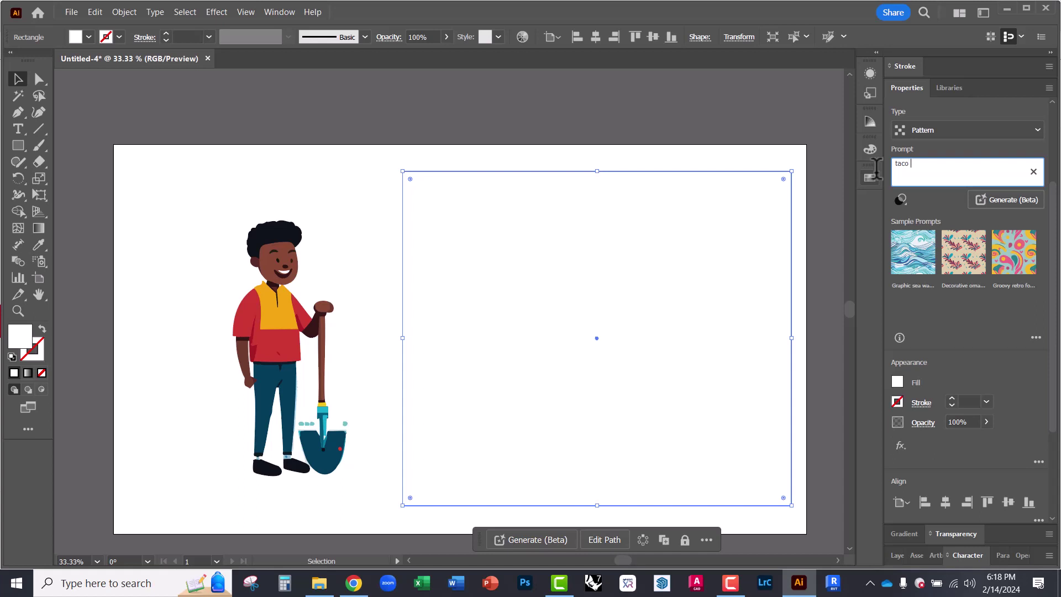
key(Return)
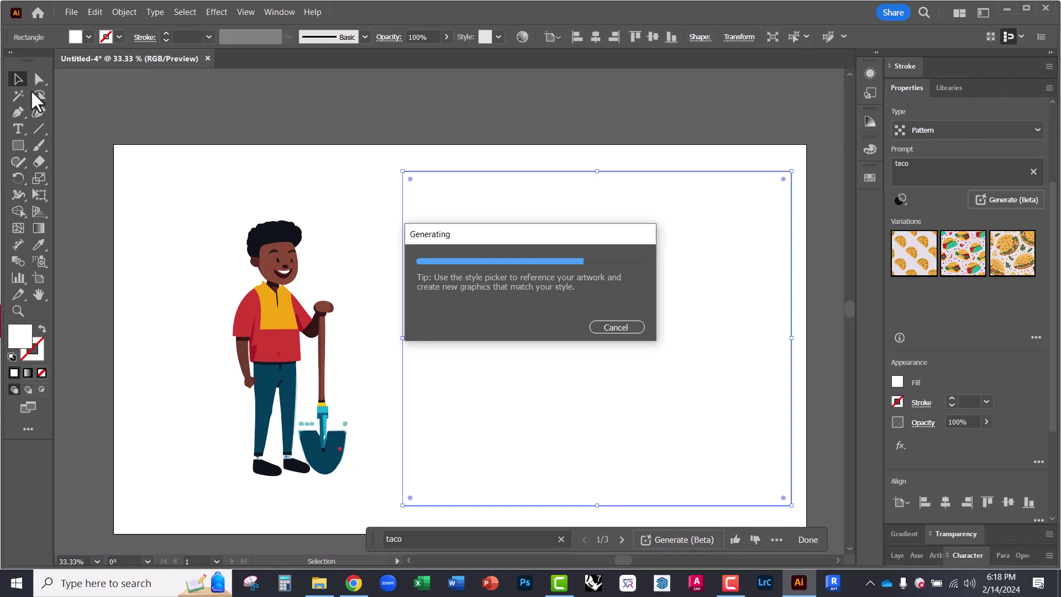
- Try the second taco pattern variation, then apply the third
click(367, 280)
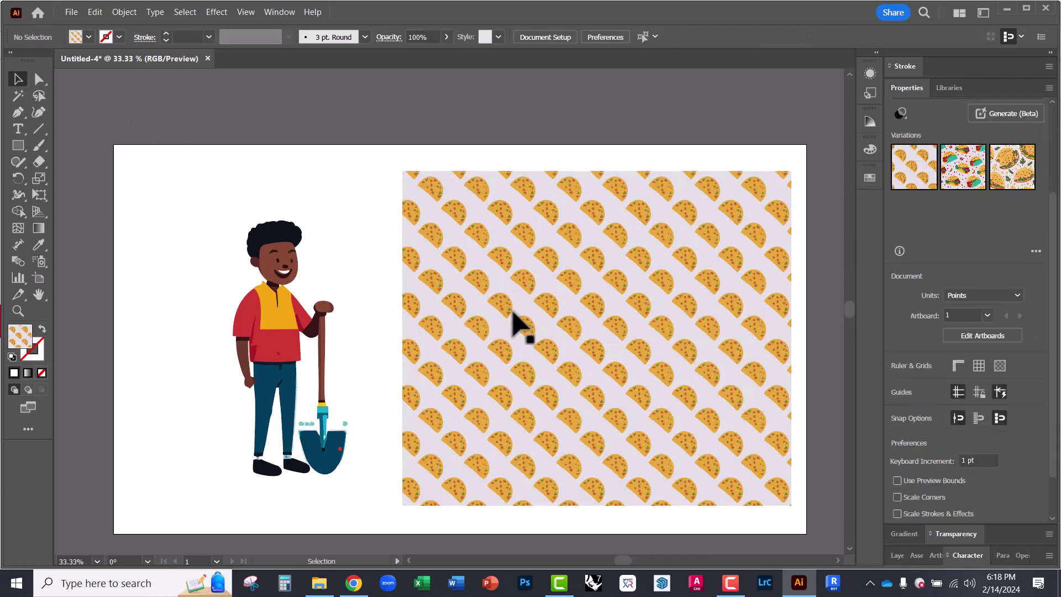
click(647, 297)
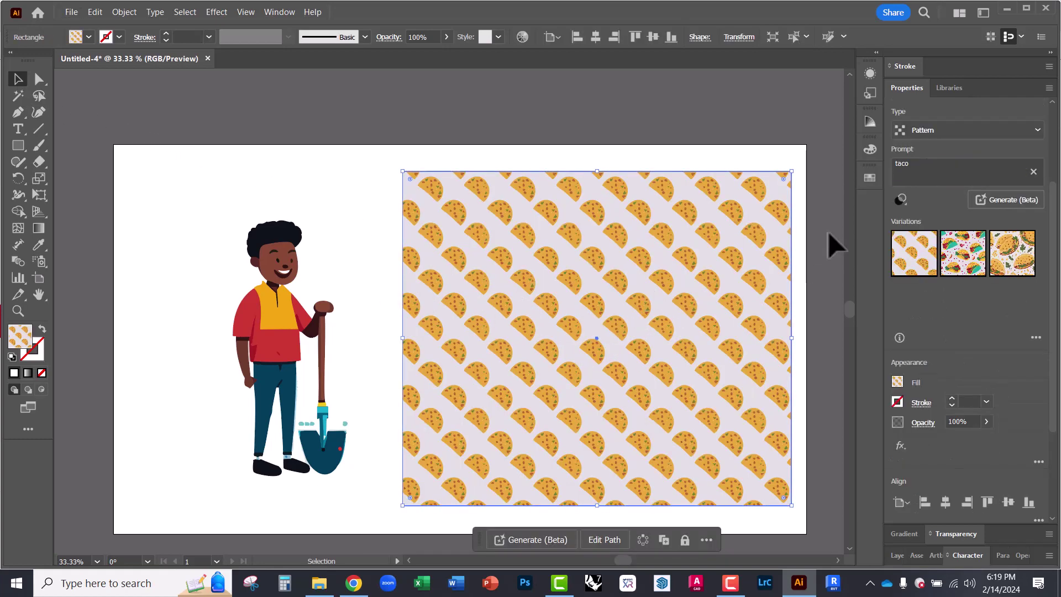
click(963, 255)
scroll(632, 268, up, 3)
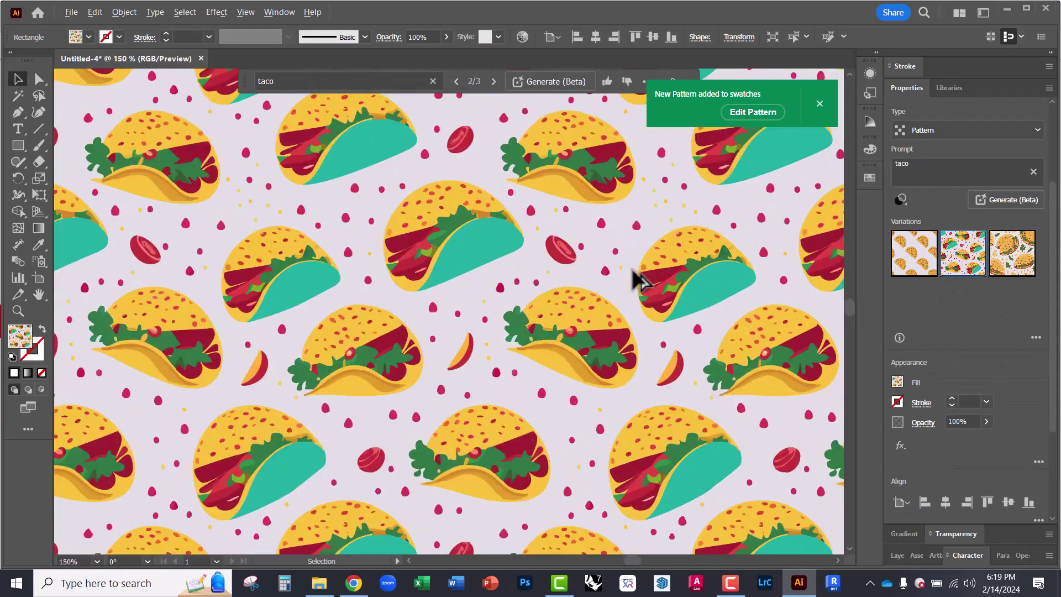
scroll(549, 360, down, 2)
scroll(549, 381, down, 1)
click(1015, 260)
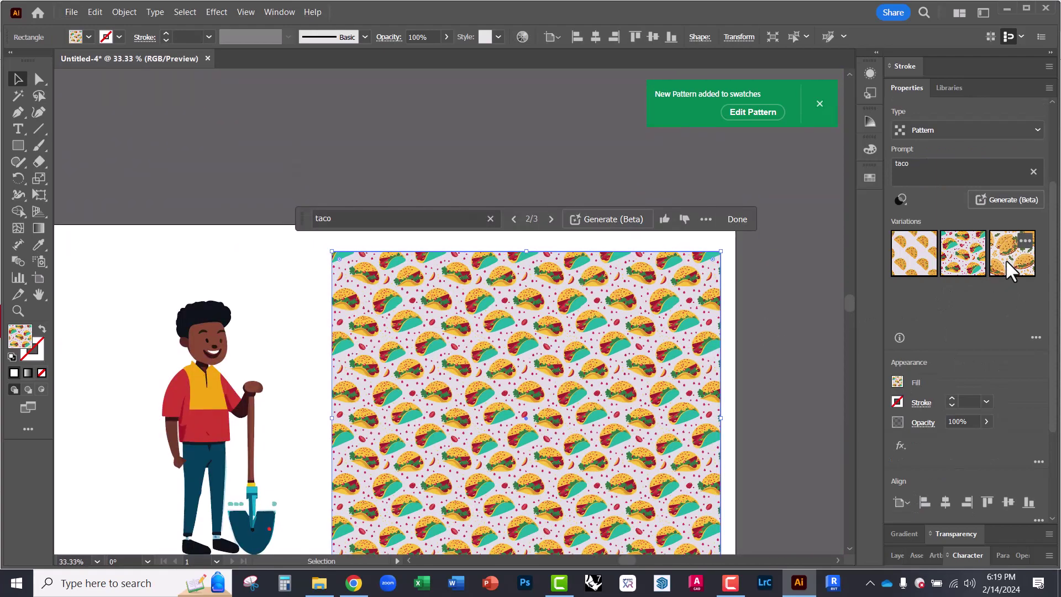
scroll(666, 379, up, 1)
scroll(636, 379, down, 2)
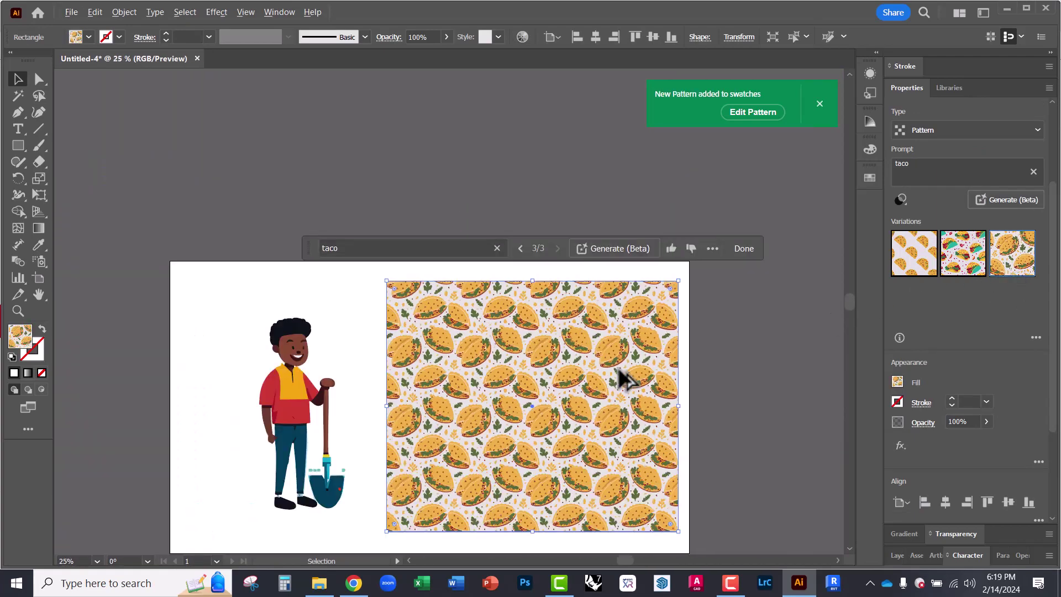
- Regenerate with the prompt 'hamburger', try variations 2 and 3, and keep variation 1
drag(943, 170, 854, 165)
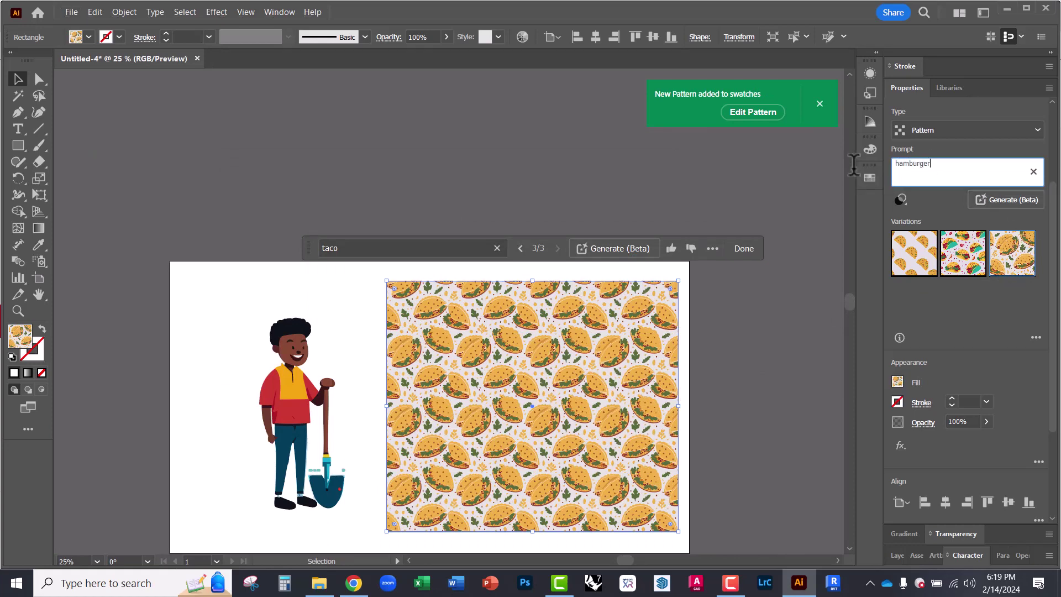
key(Return)
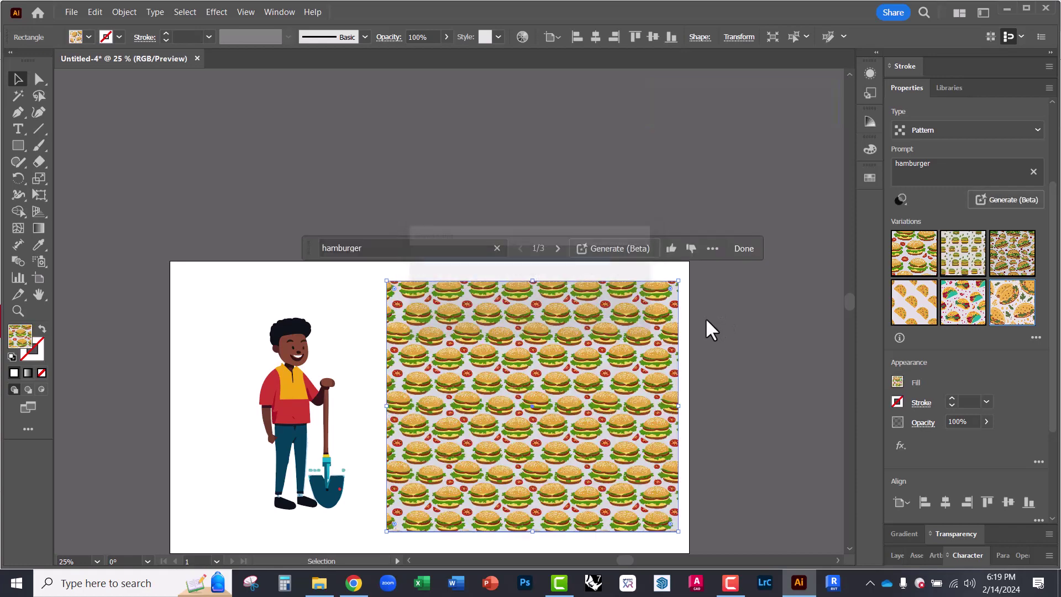
scroll(578, 425, up, 3)
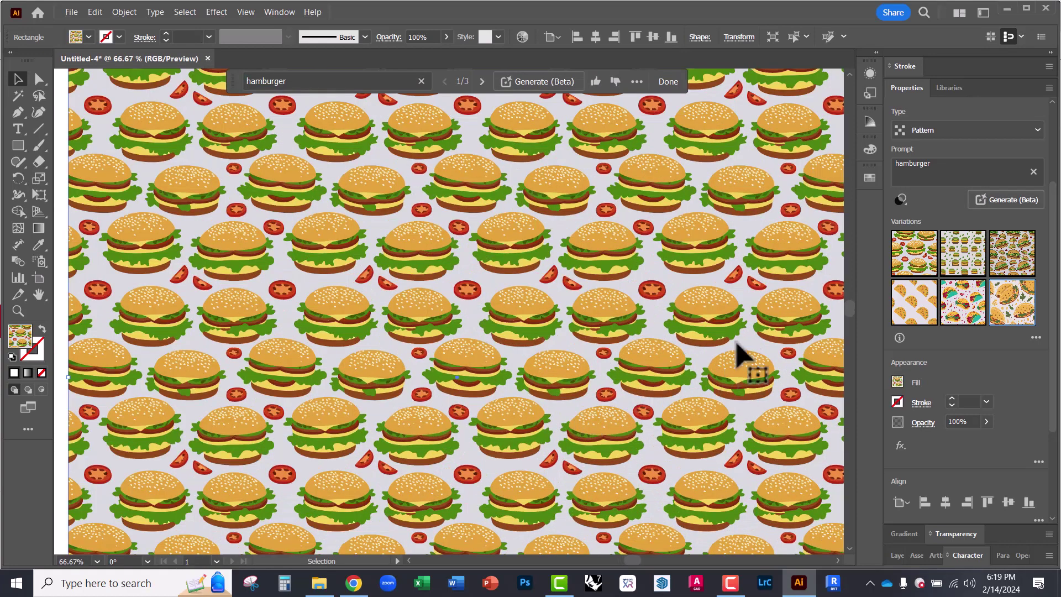
click(960, 252)
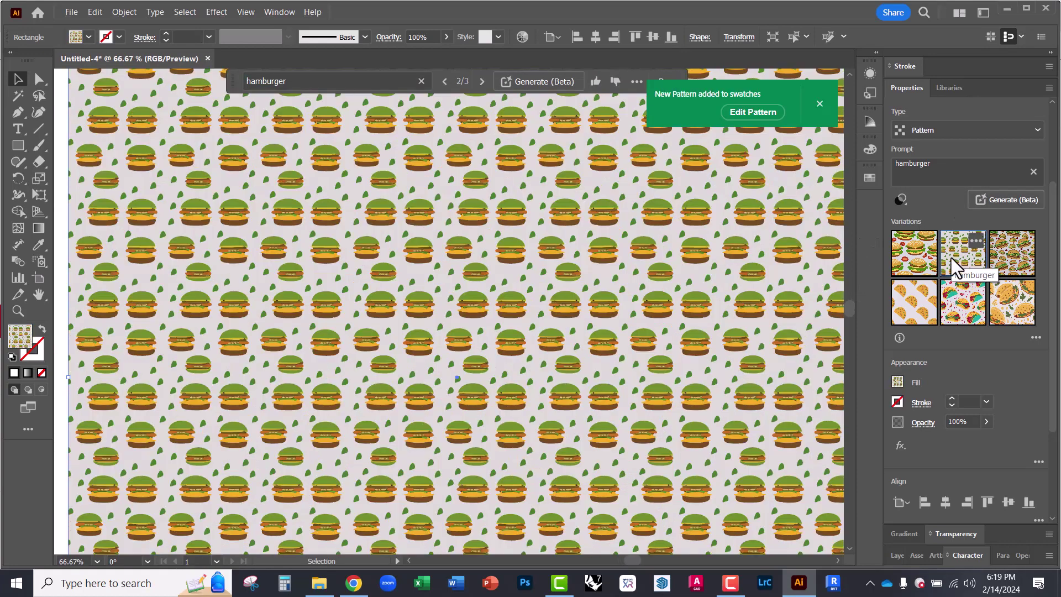
click(1003, 251)
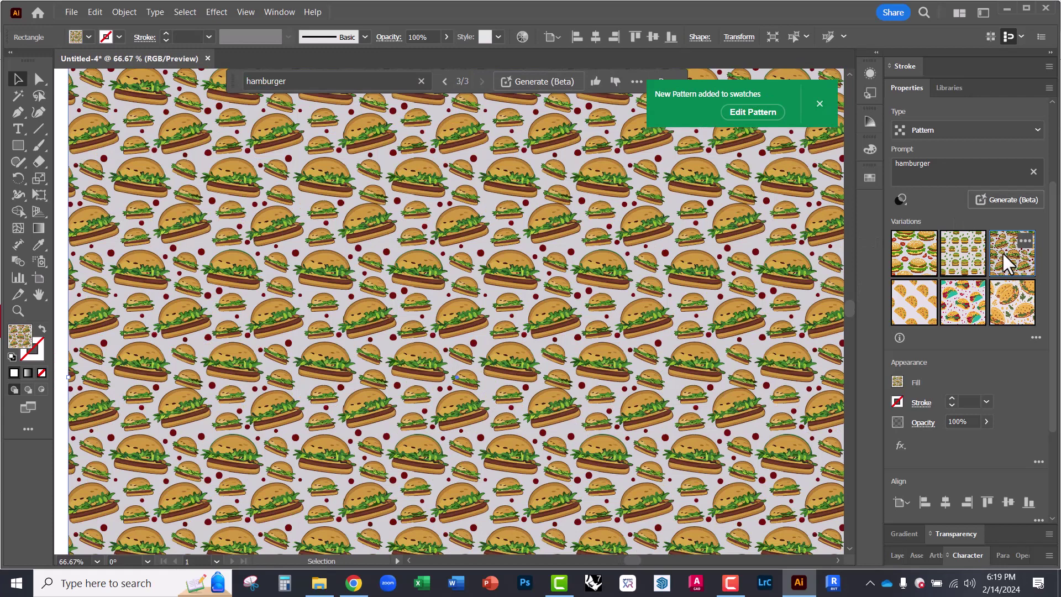
click(915, 254)
scroll(635, 350, down, 3)
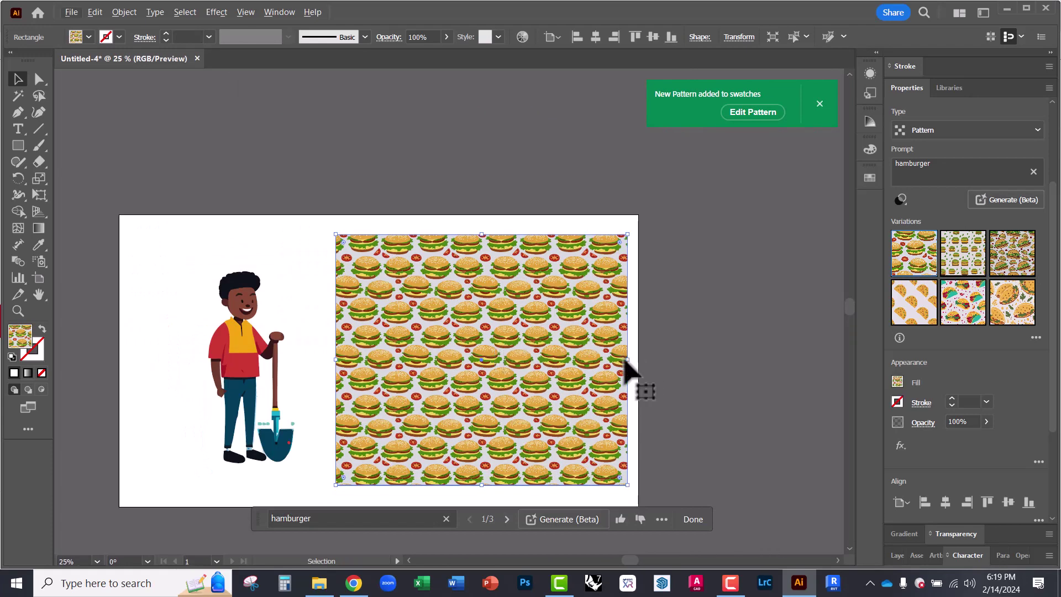
- Resize the hamburger pattern rectangle, then delete it
drag(633, 361, 762, 366)
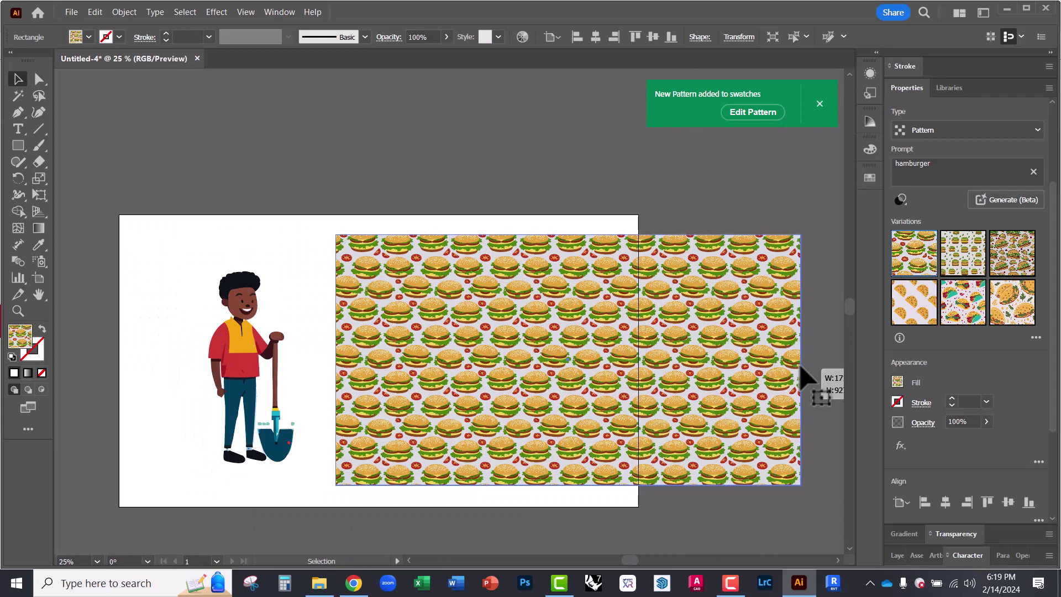
drag(803, 376, 733, 376)
drag(534, 235, 541, 204)
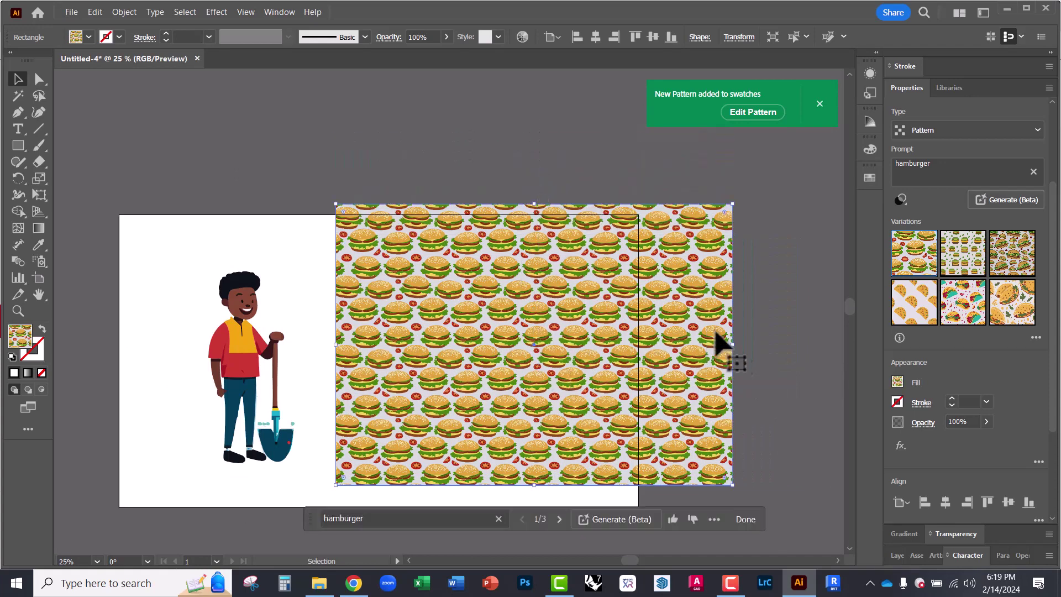
drag(734, 354, 615, 338)
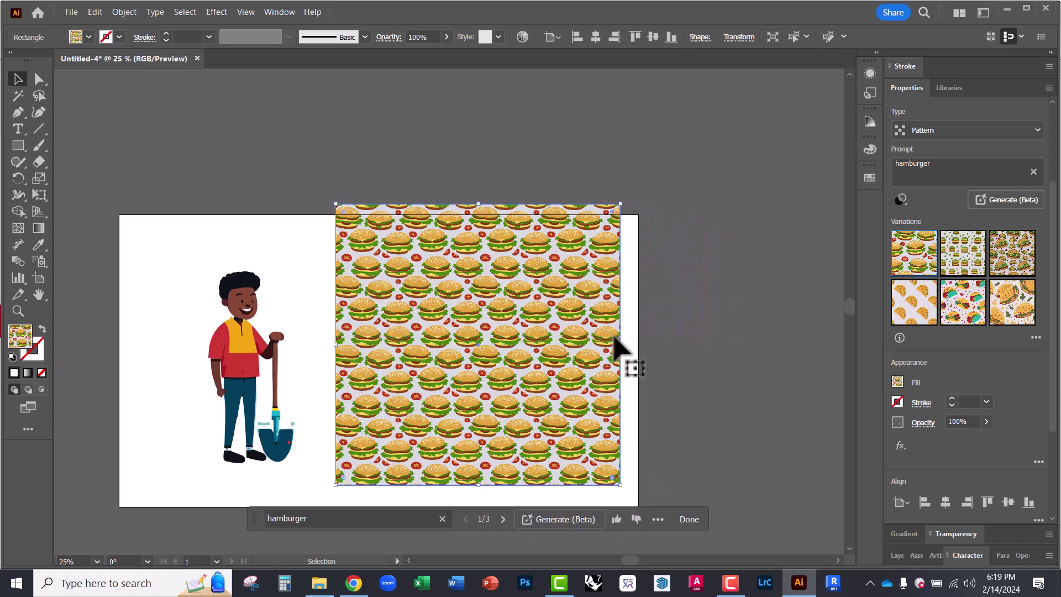
click(292, 216)
click(367, 254)
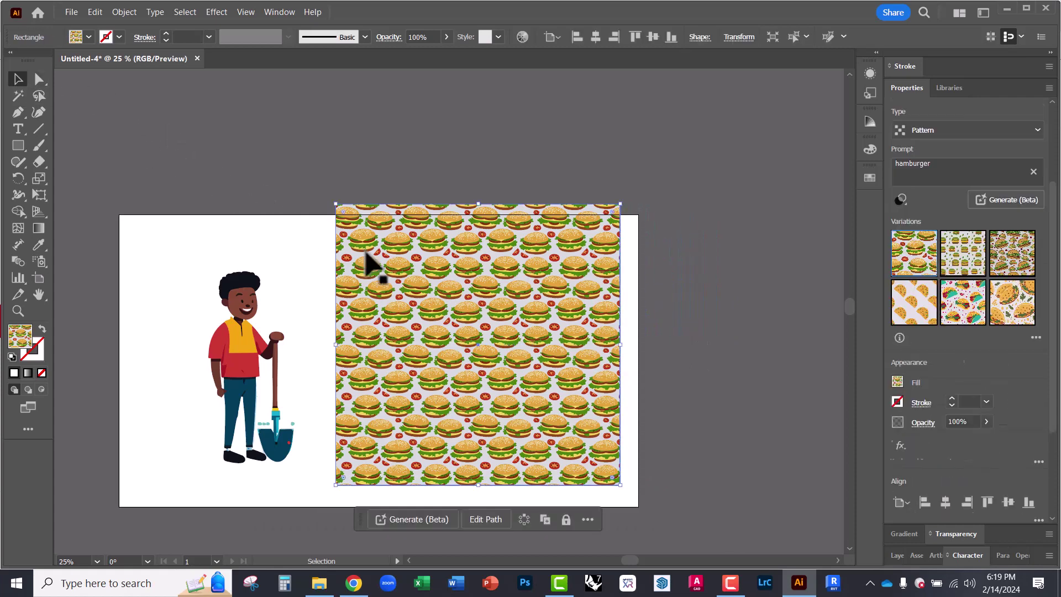
key(Delete)
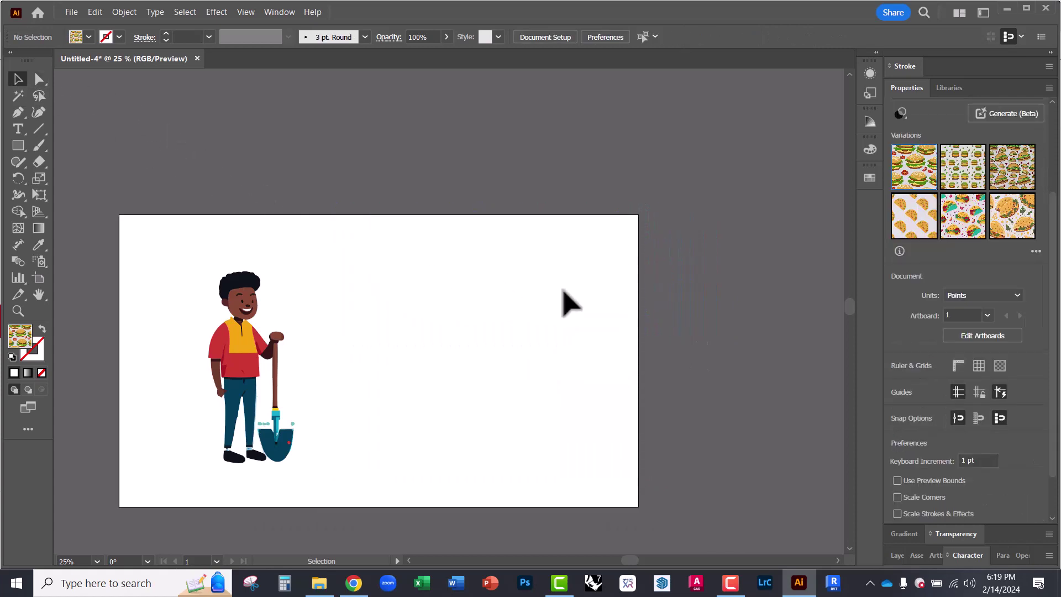
- Clear the hamburger prompt text and select the cartoon man with the shovel
scroll(934, 265, up, 2)
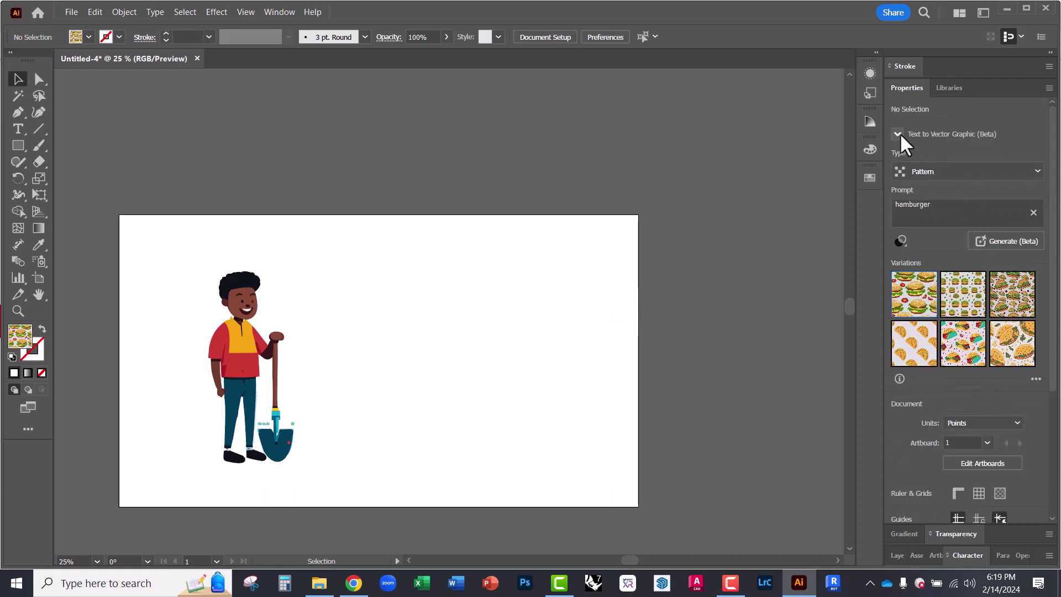
click(228, 322)
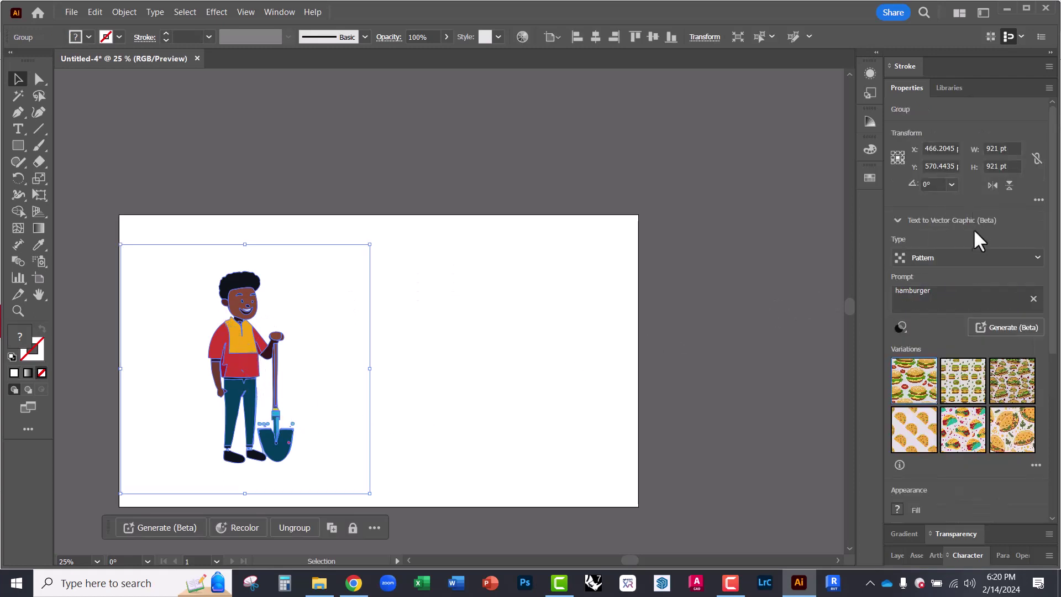
scroll(948, 357, down, 3)
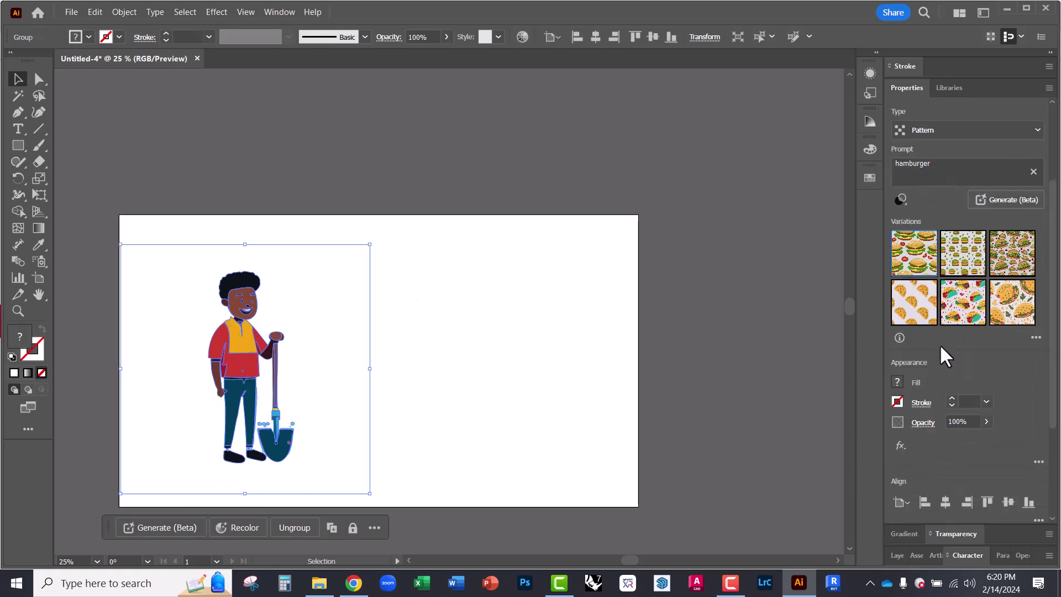
scroll(957, 370, up, 3)
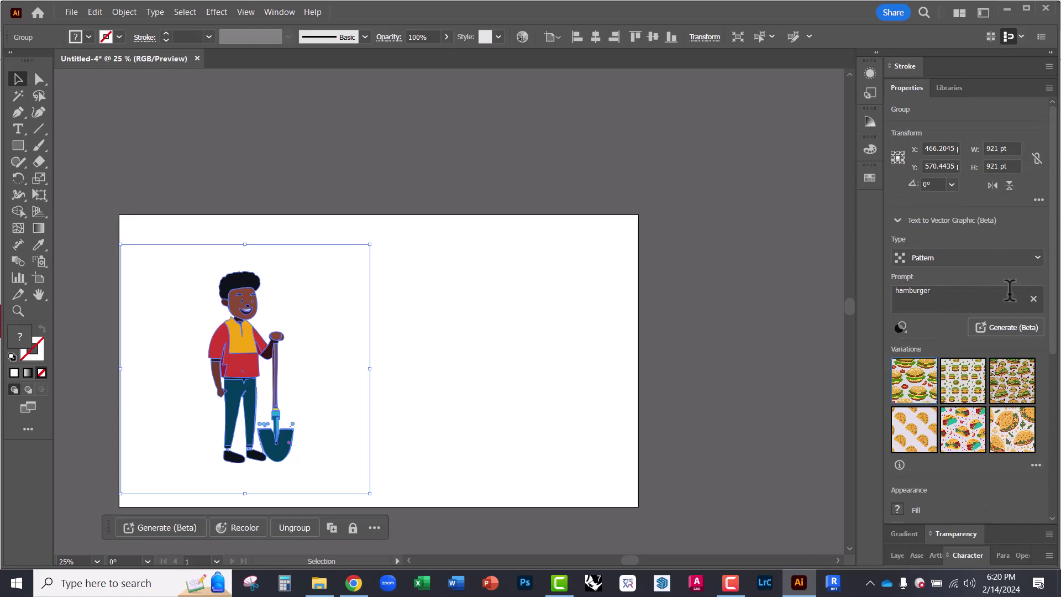
click(1033, 299)
click(460, 301)
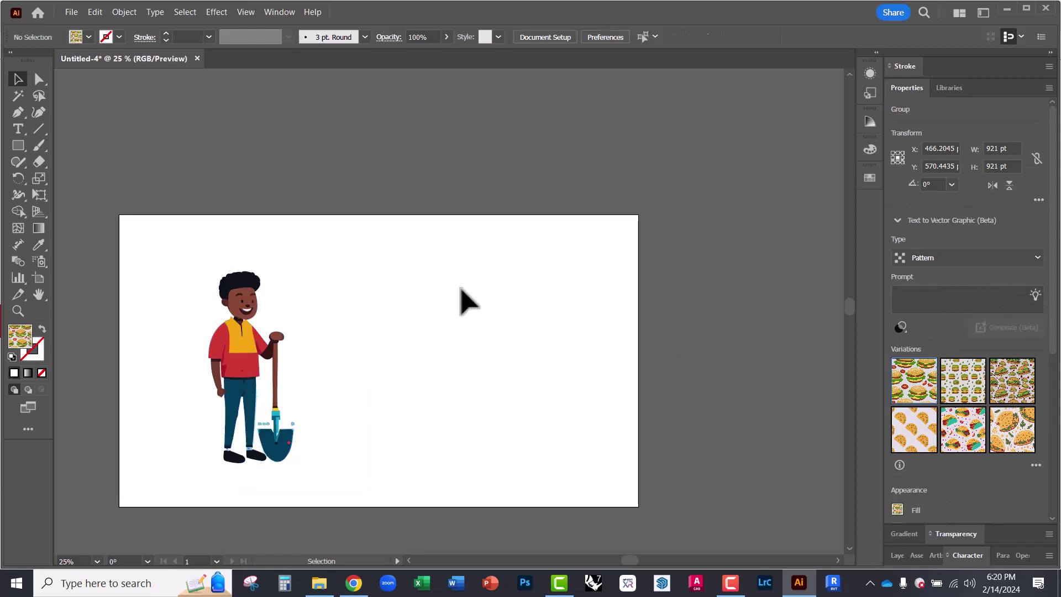
click(243, 344)
click(210, 219)
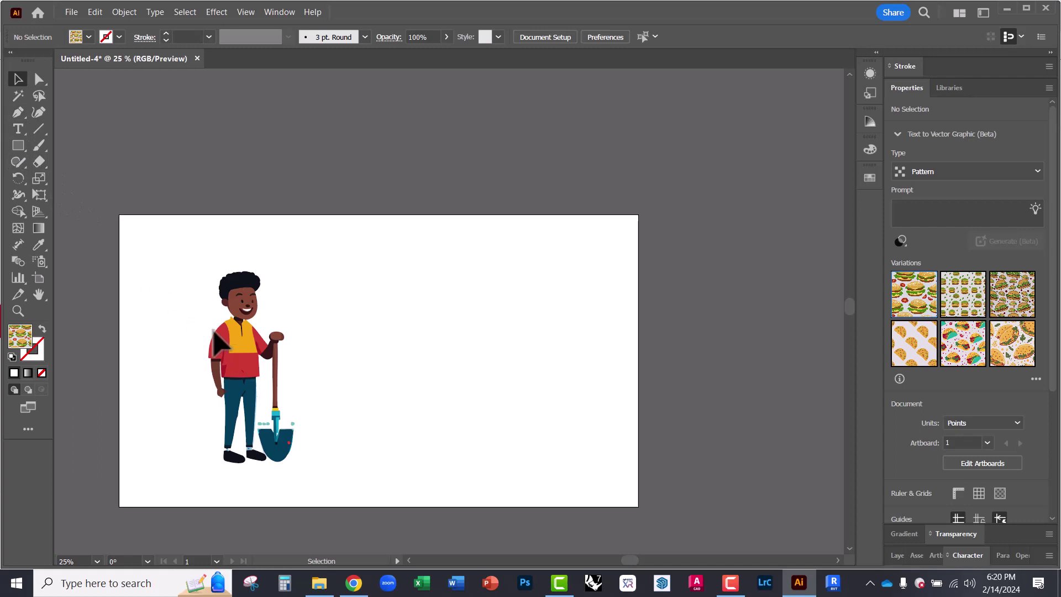
click(244, 352)
- Delete the cartoon man and draw a tall rectangle with default white fill and black stroke
key(Delete)
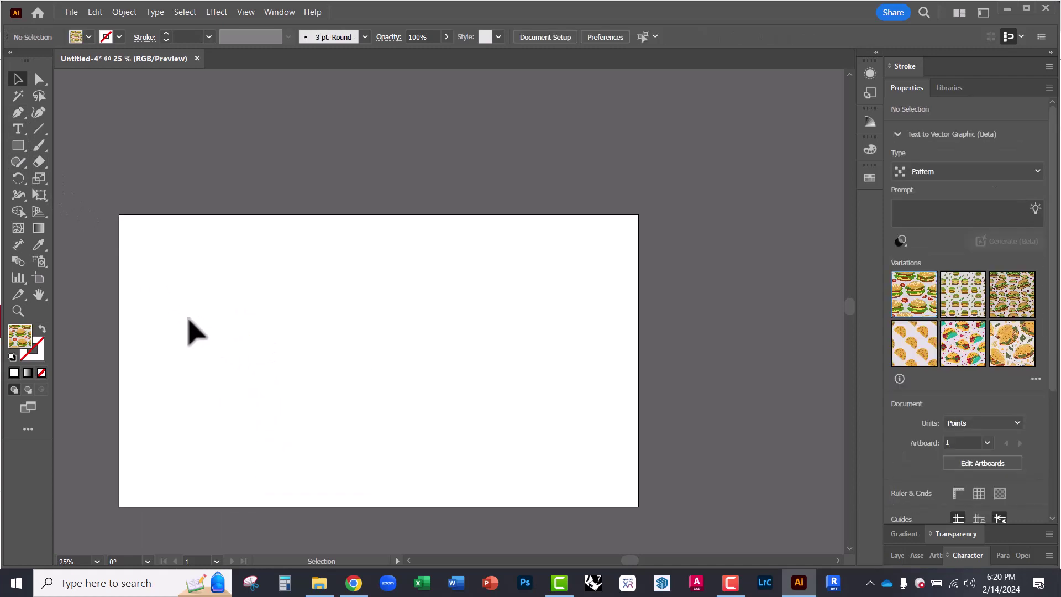
click(18, 144)
mouse_move(190, 275)
mouse_down()
mouse_move(268, 488)
mouse_move(252, 471)
mouse_up()
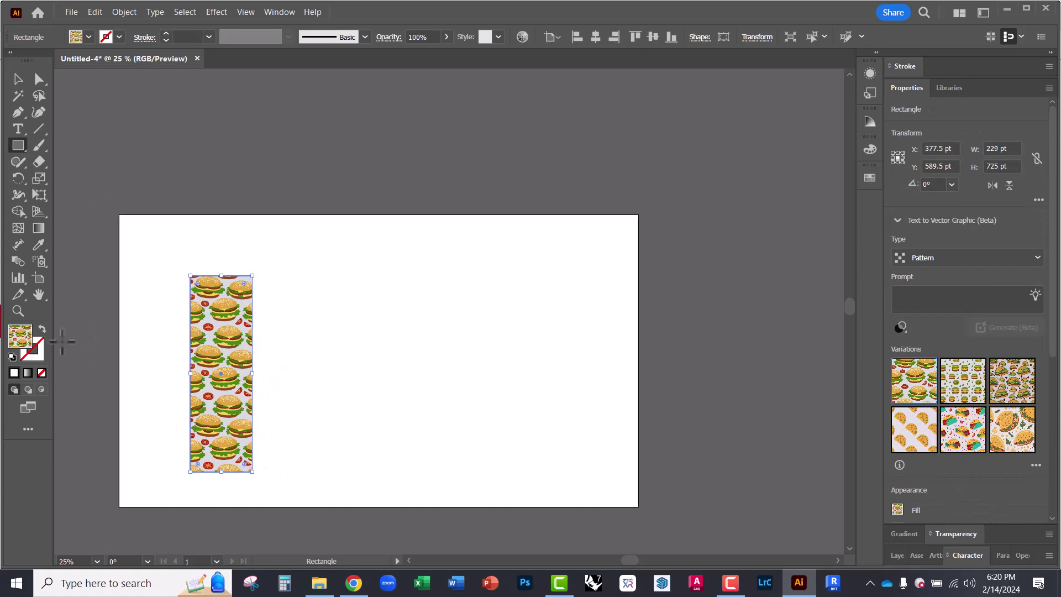
click(12, 356)
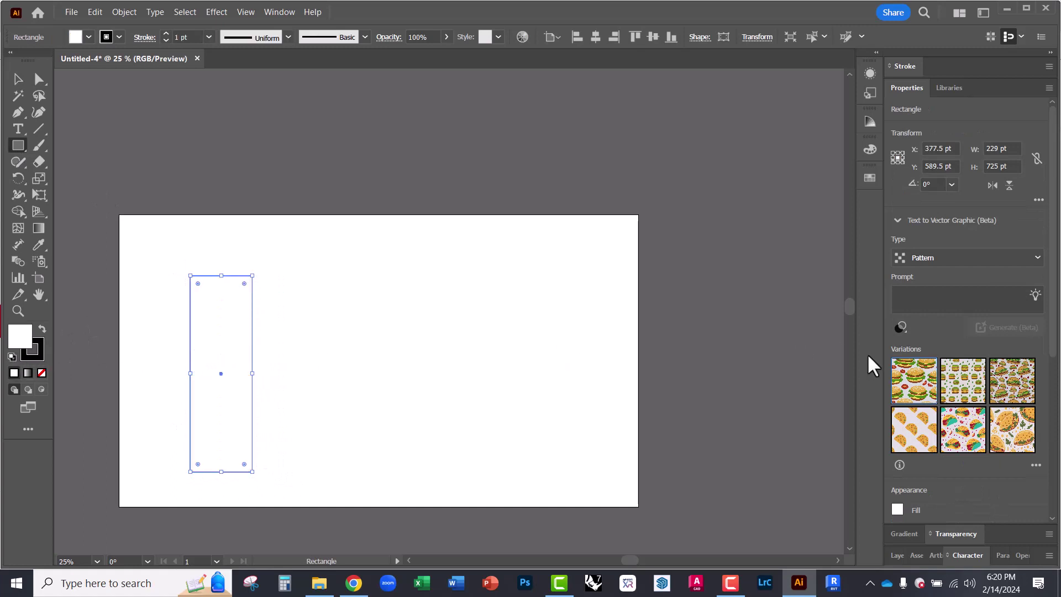
- Generate a pattern from the prompt 'black and white tree with shadow'
click(922, 296)
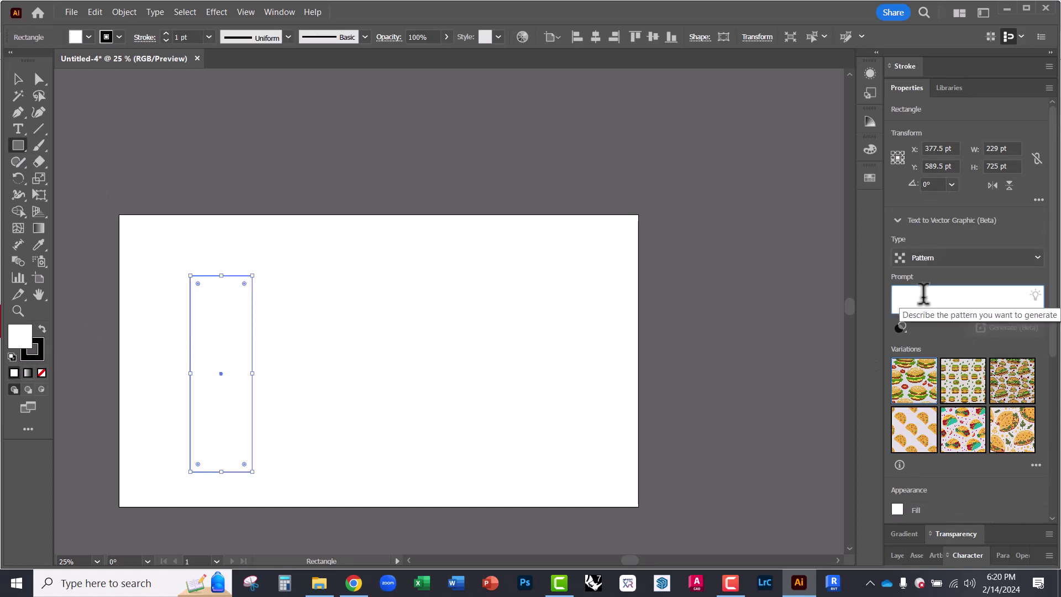
text(black and white tree)
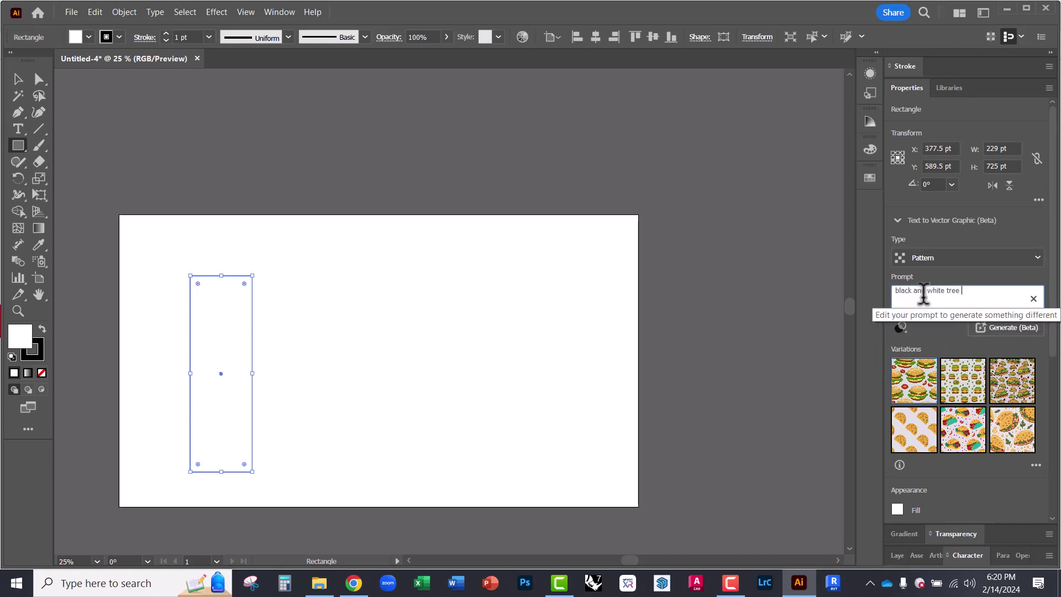
text( with)
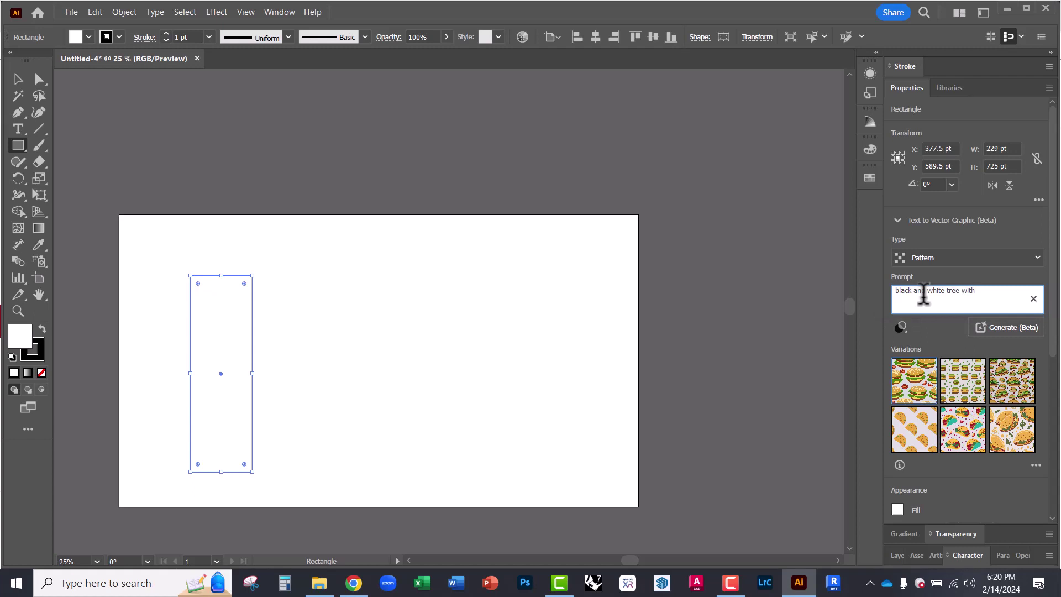
text( shadow)
key(Return)
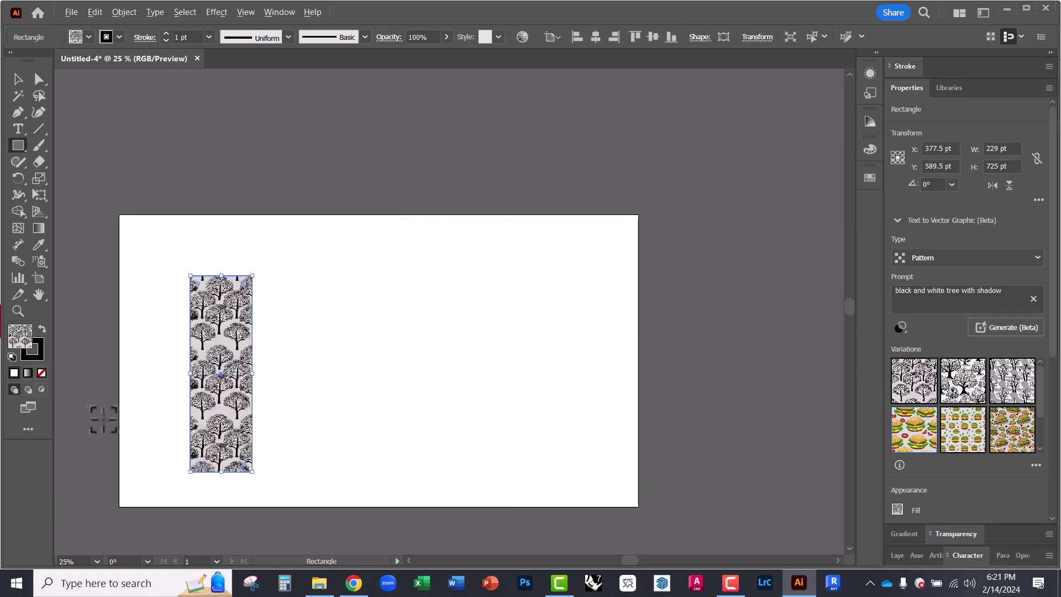
- At 100% zoom, regenerate the tree rectangle with generation type set to Subject
key(ctrl+1)
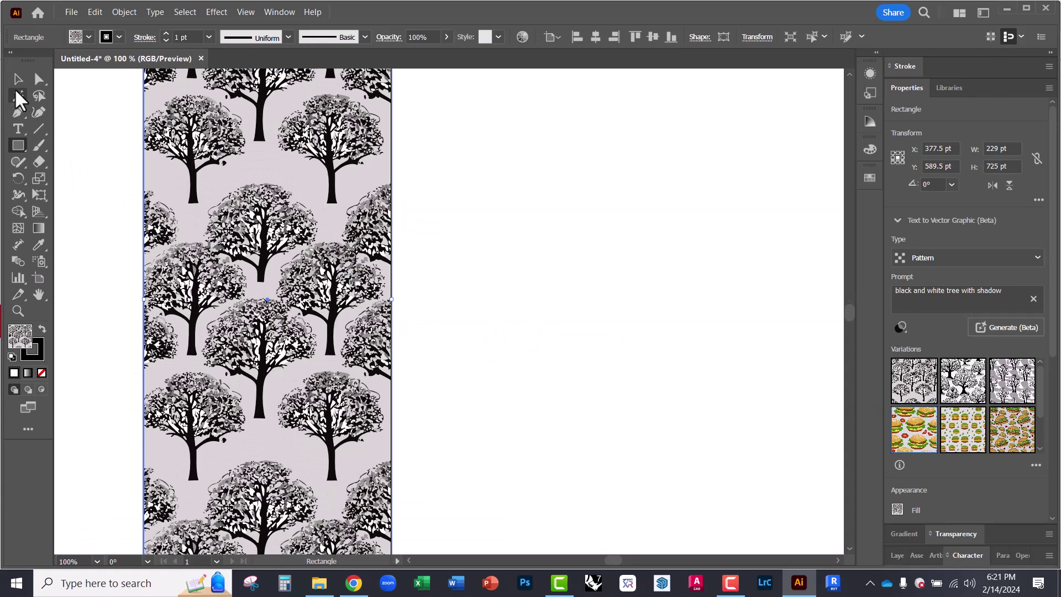
click(18, 82)
click(508, 249)
click(318, 254)
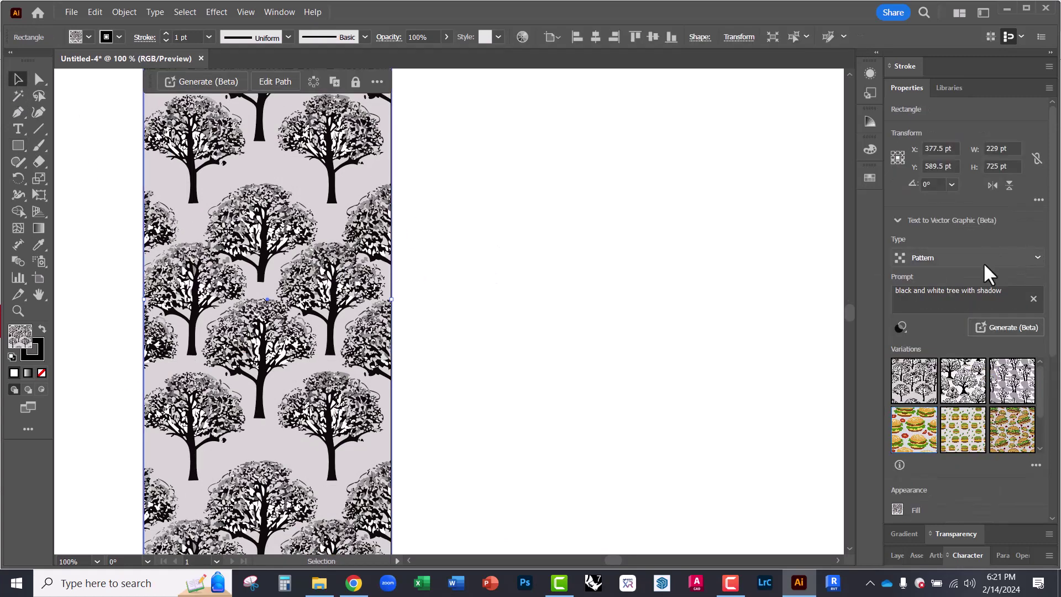
click(983, 262)
click(957, 281)
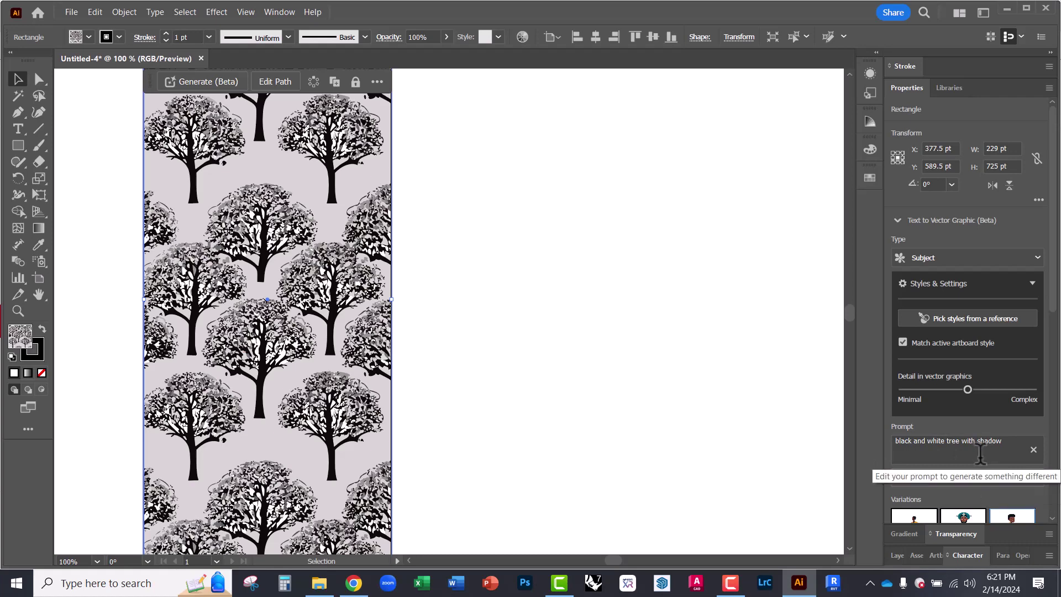
click(957, 480)
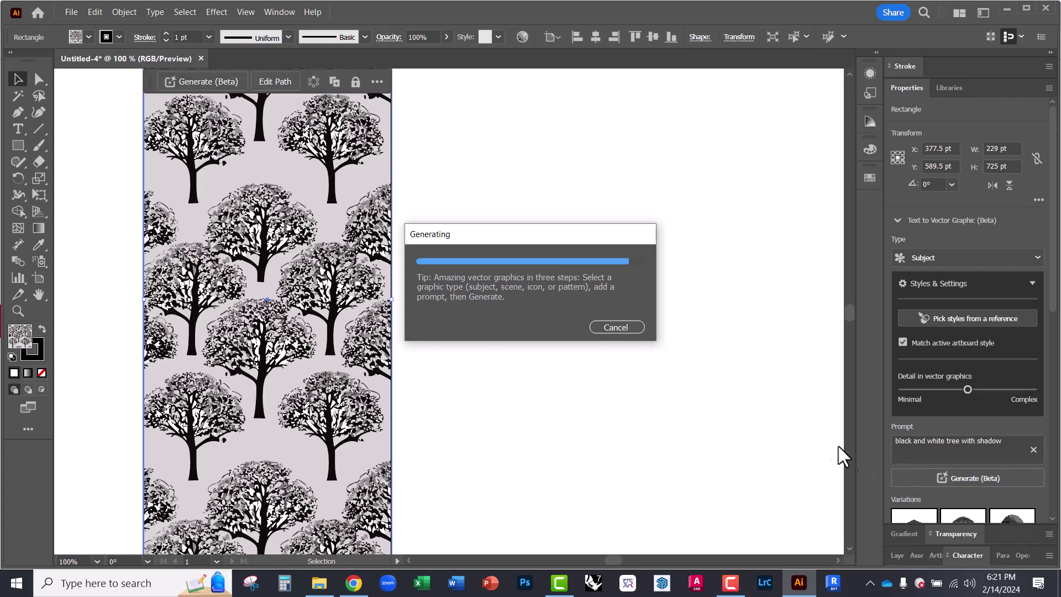
- Try the second tree variation, then settle on the third grayscale tree with oval shadow
click(548, 395)
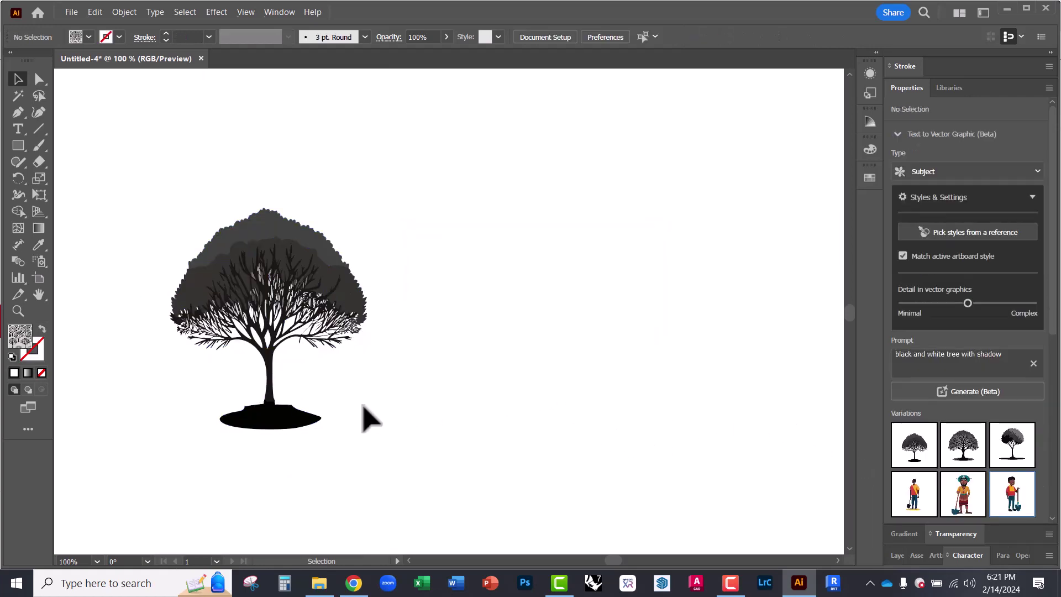
scroll(254, 362, up, 1)
click(310, 295)
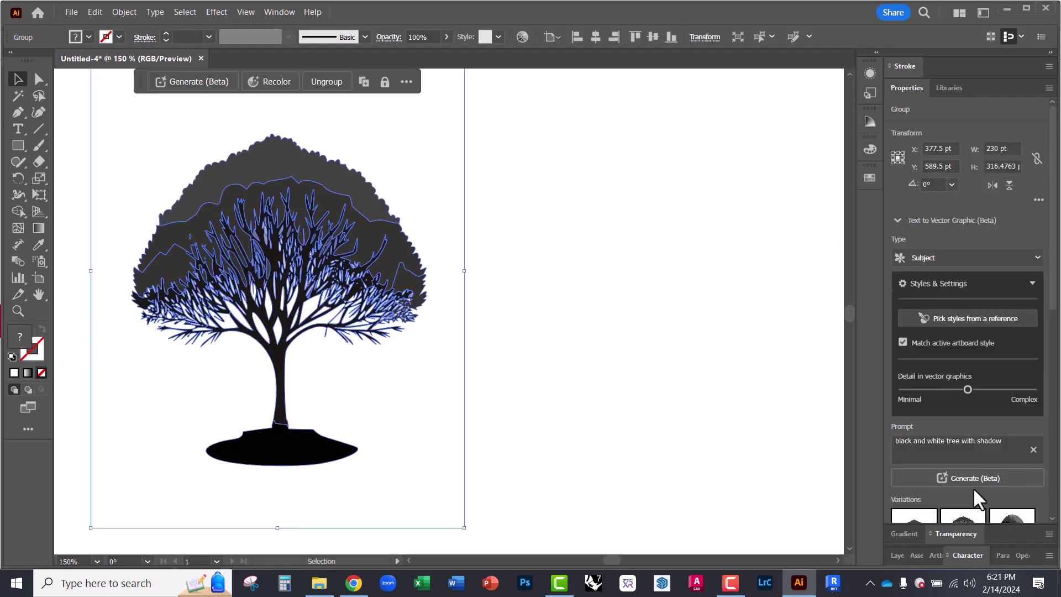
scroll(979, 498, down, 1)
click(962, 413)
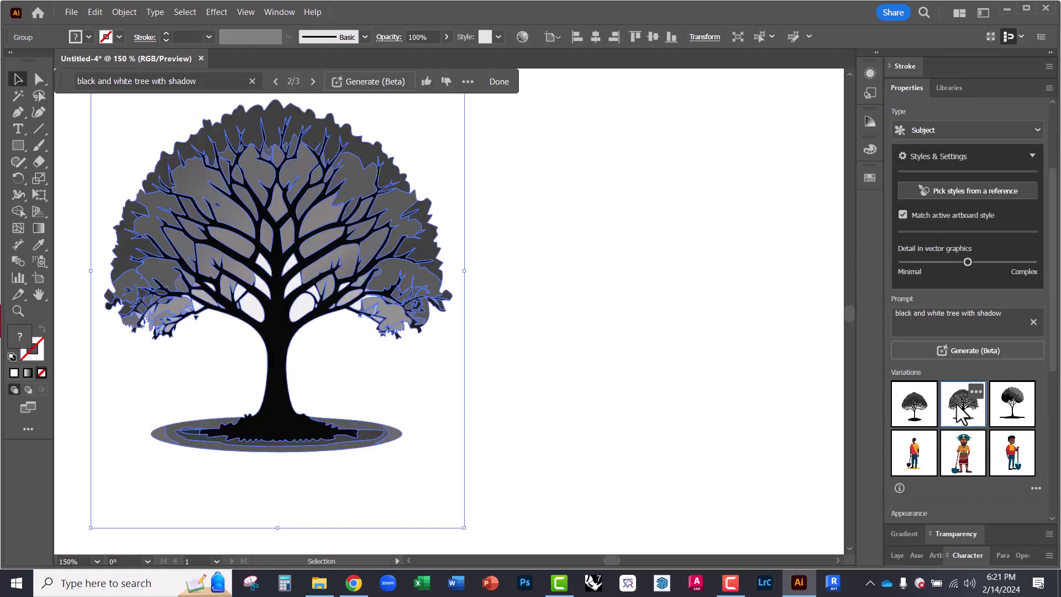
click(1016, 409)
click(718, 381)
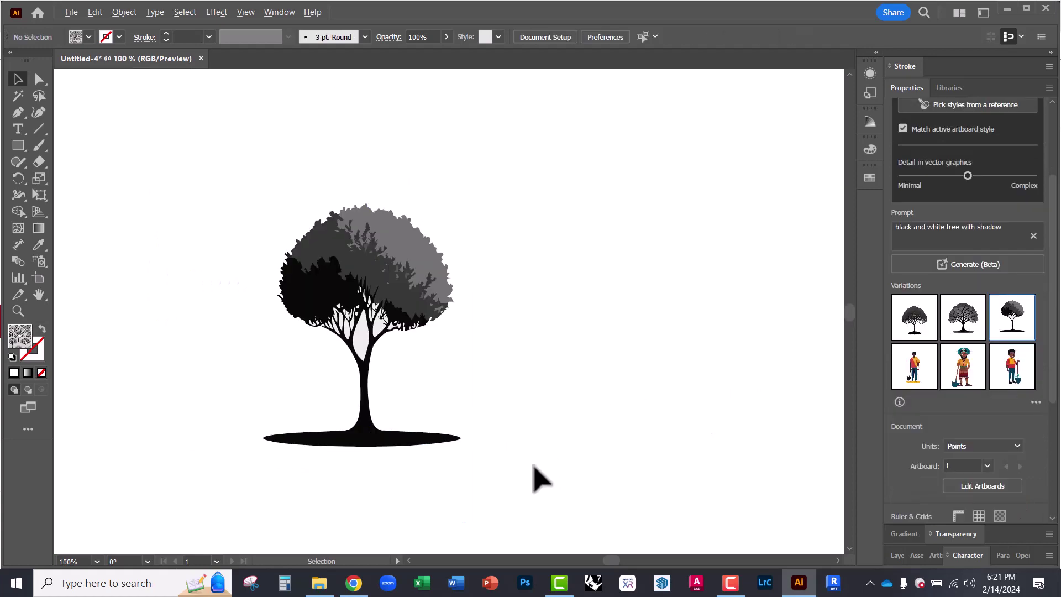
scroll(412, 298, up, 1)
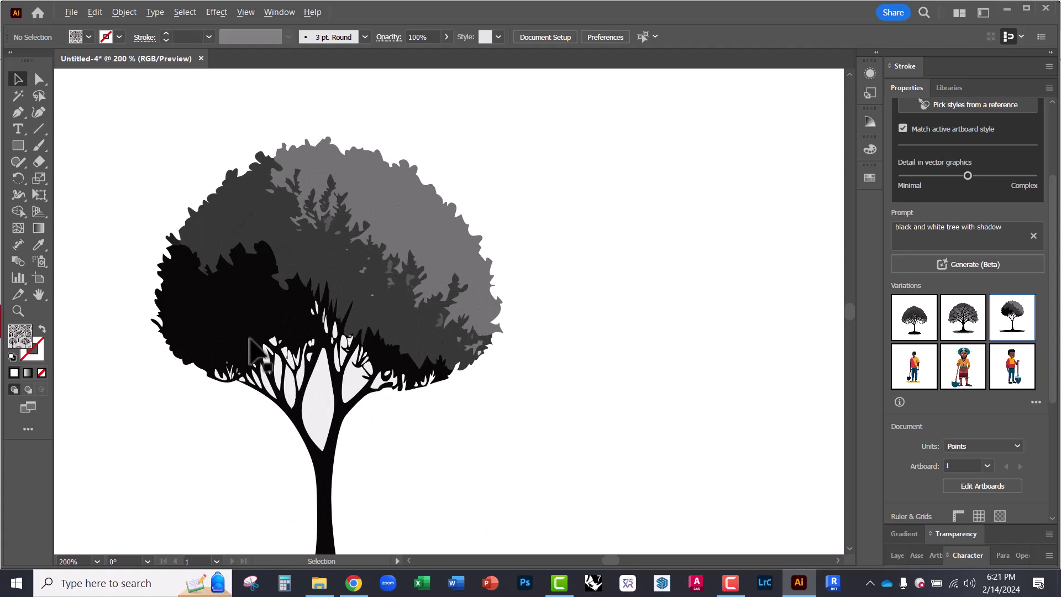
scroll(369, 381, down, 2)
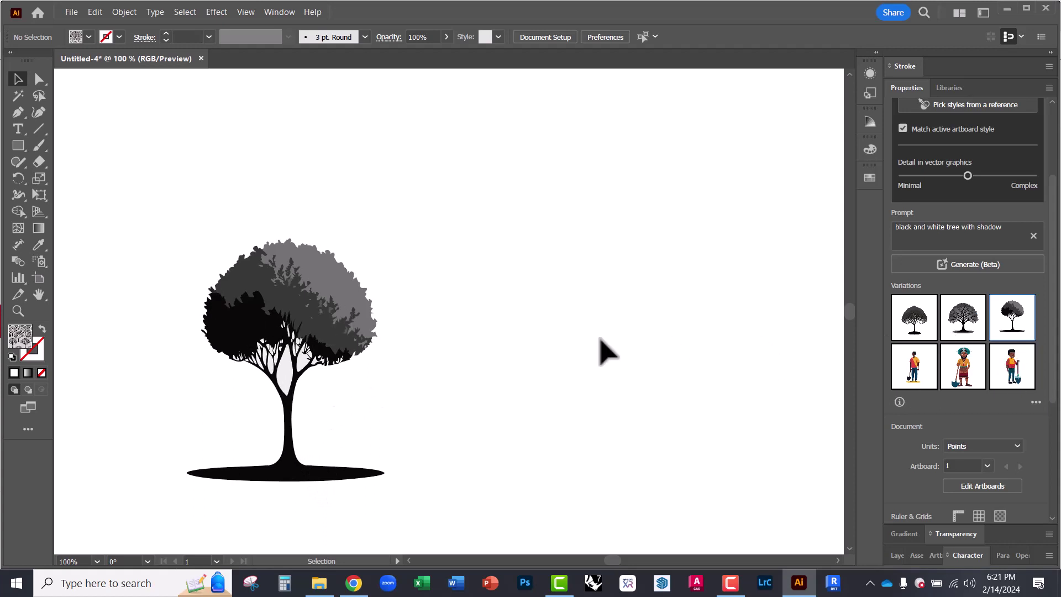
scroll(326, 425, up, 1)
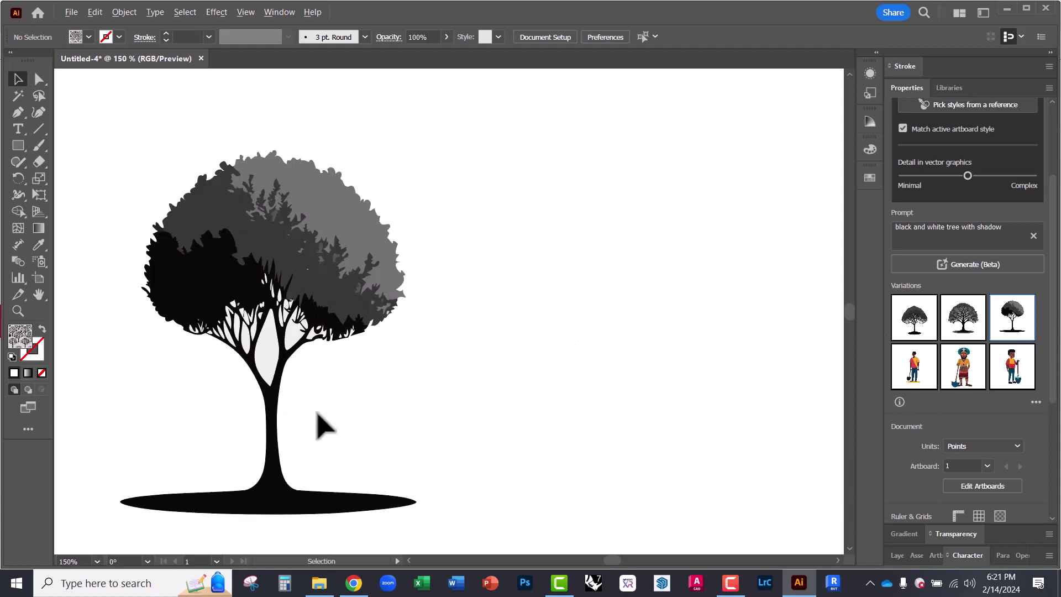